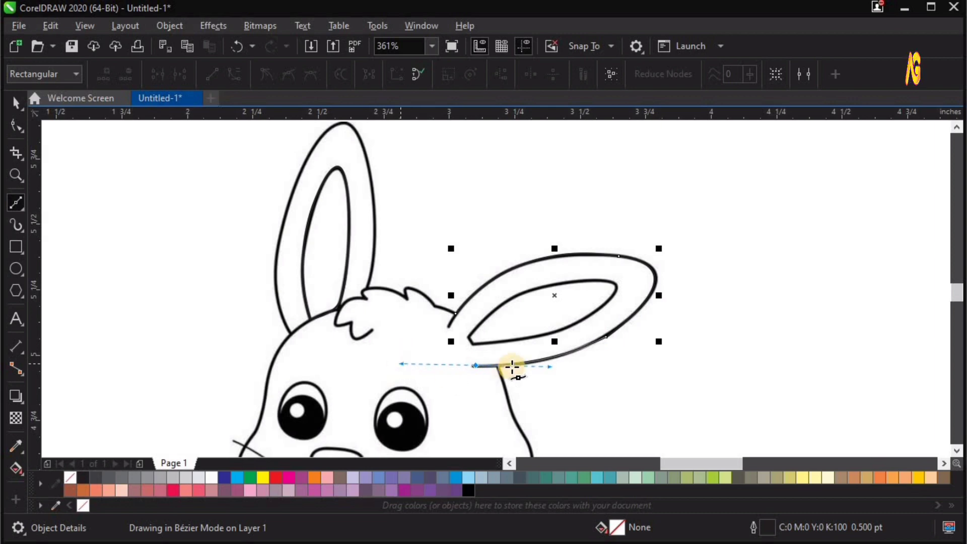
Finish the folded ear's outer outline and trace its inner contour as a closed Bézier curve
drag(511, 367, 513, 366)
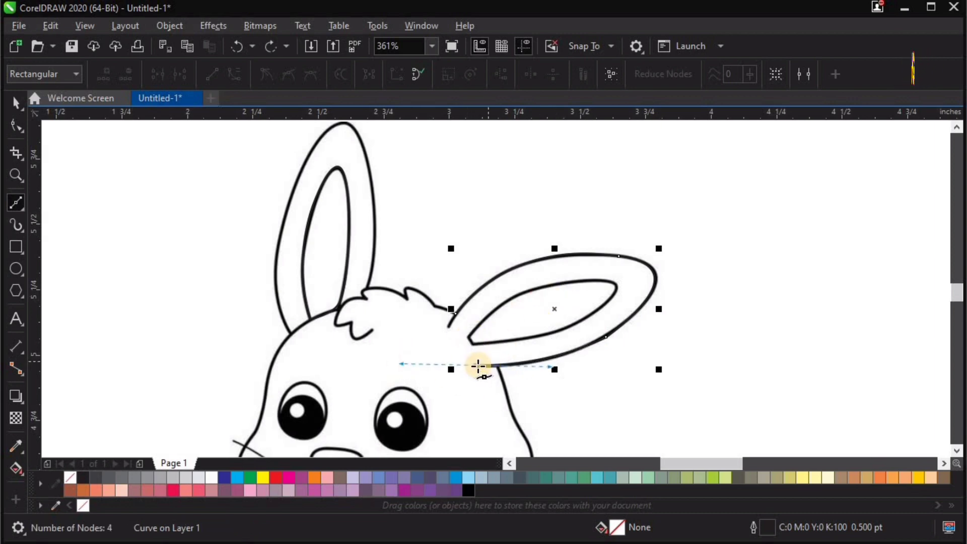
click(469, 337)
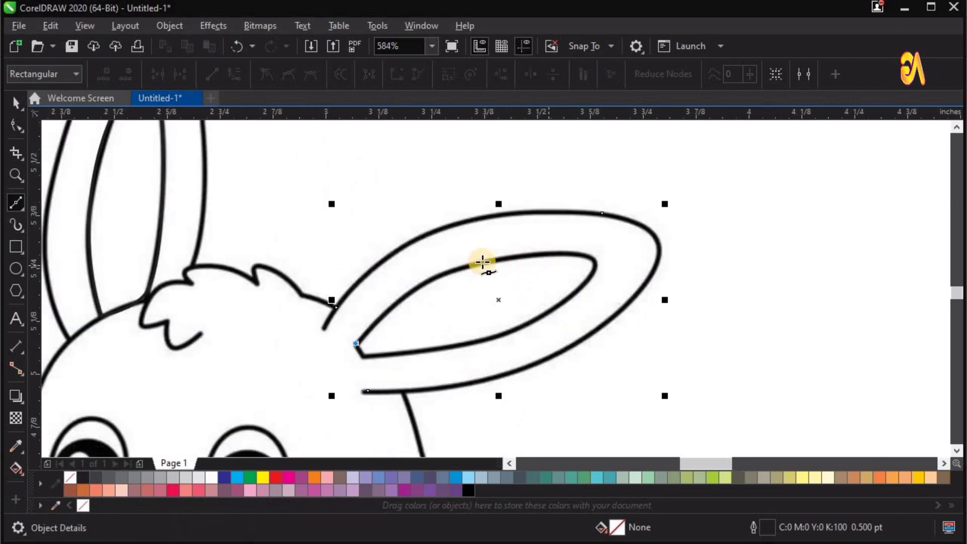
drag(541, 256, 672, 258)
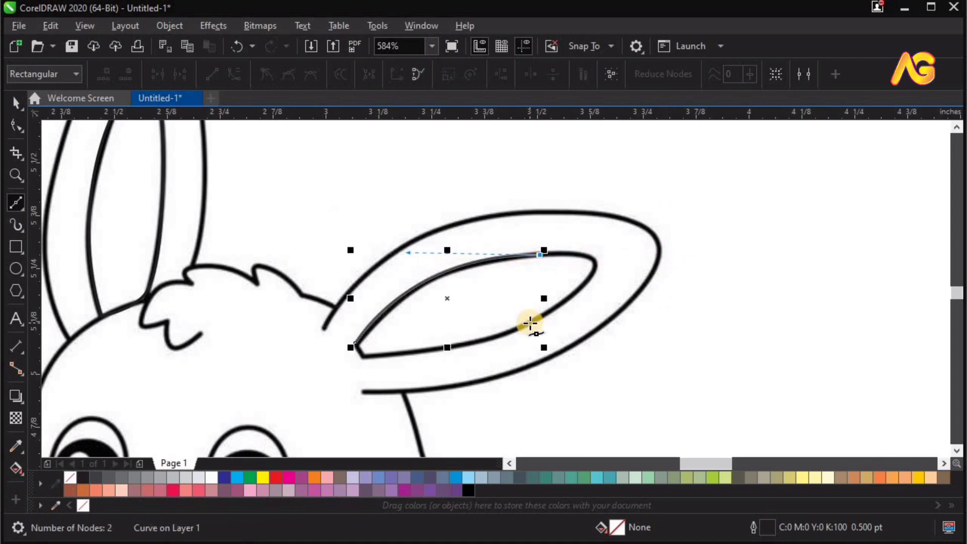
drag(531, 324, 383, 404)
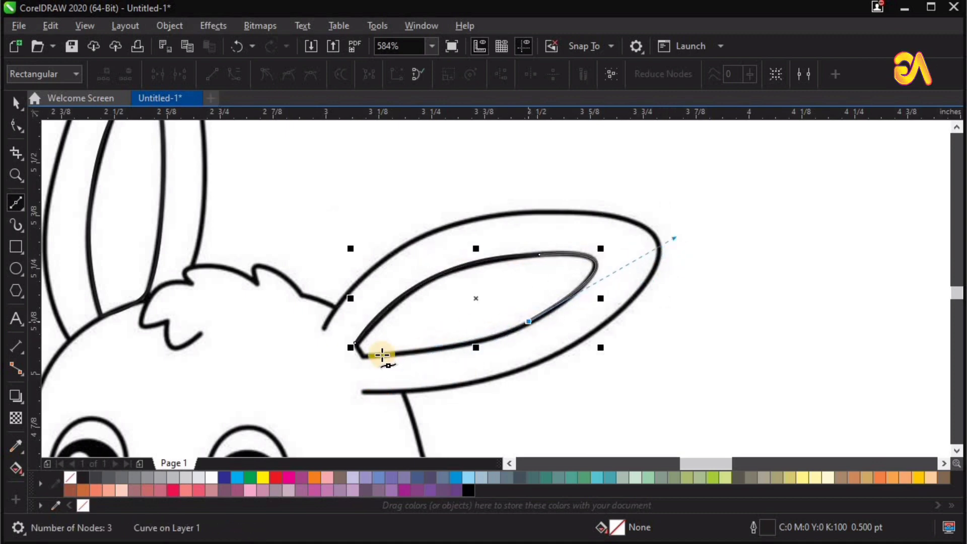
drag(366, 356, 270, 351)
click(357, 344)
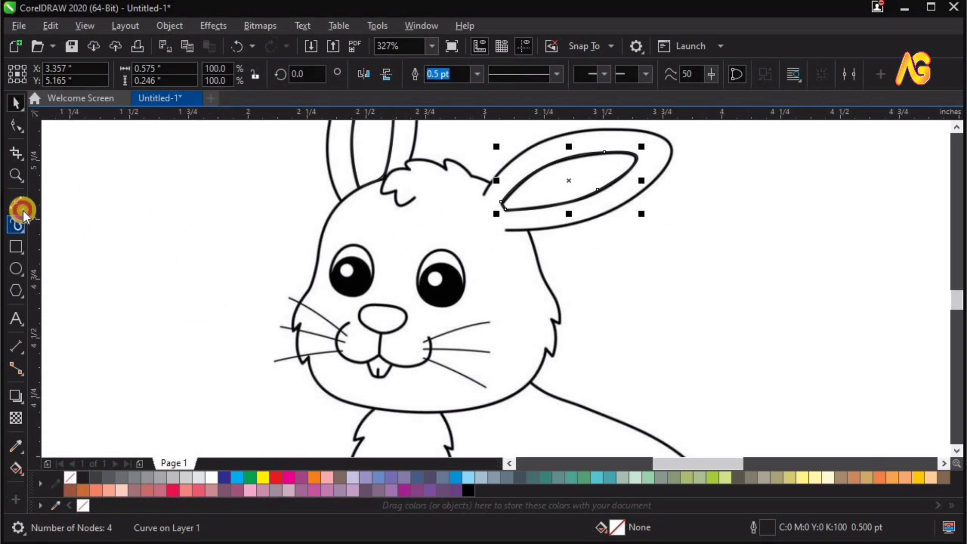
Trace the upper head outline with the Pen tool in straight segments, from the left cheek tuft over the hair to the folded ear
click(20, 207)
click(74, 252)
click(292, 329)
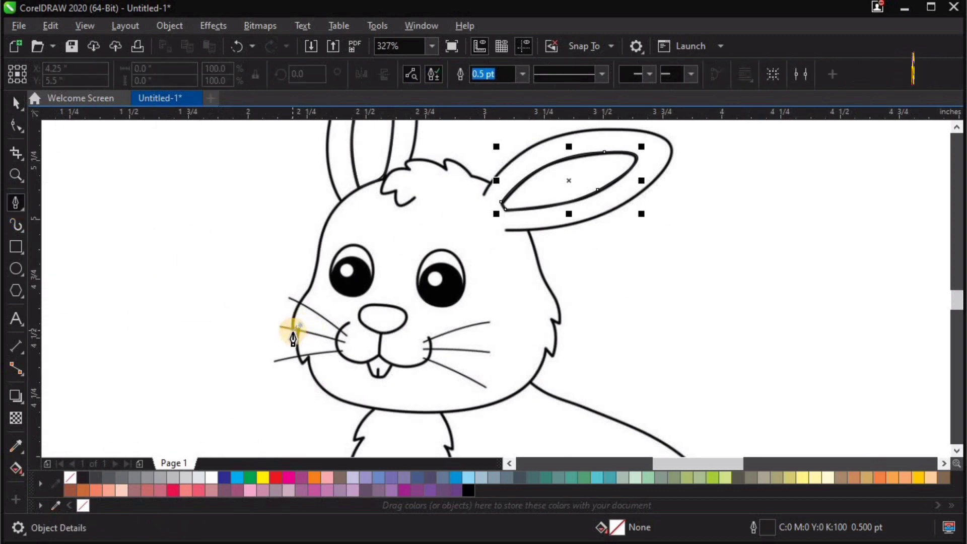
click(292, 332)
click(308, 292)
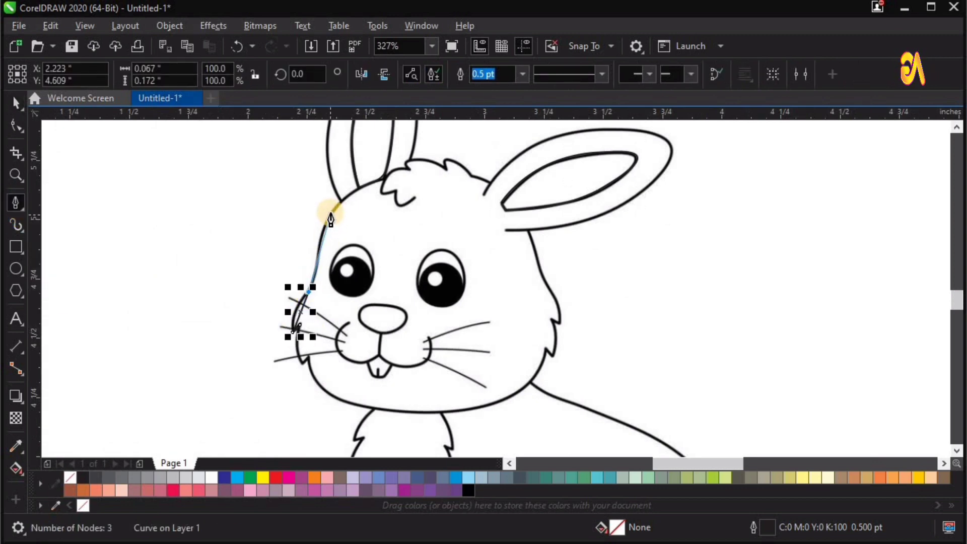
click(331, 212)
click(387, 177)
click(410, 165)
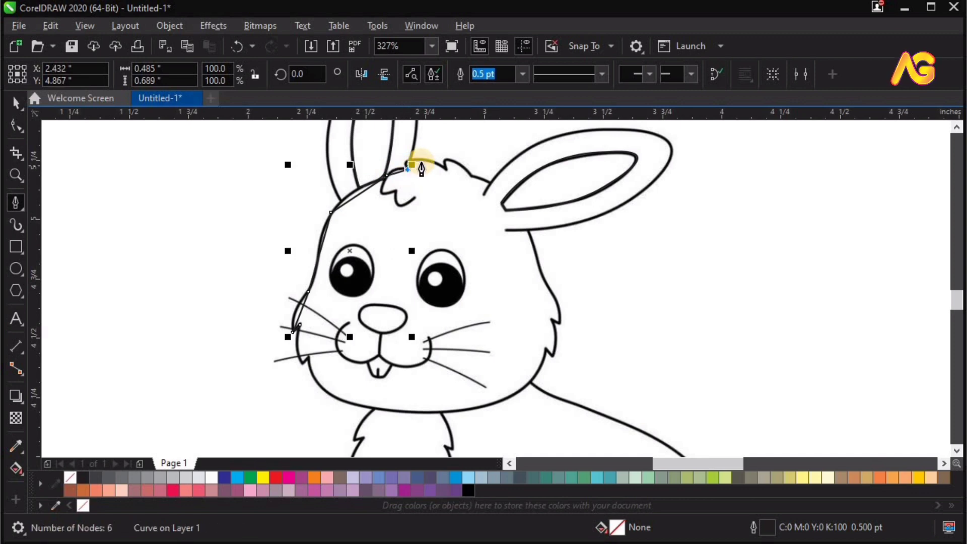
click(443, 170)
click(470, 176)
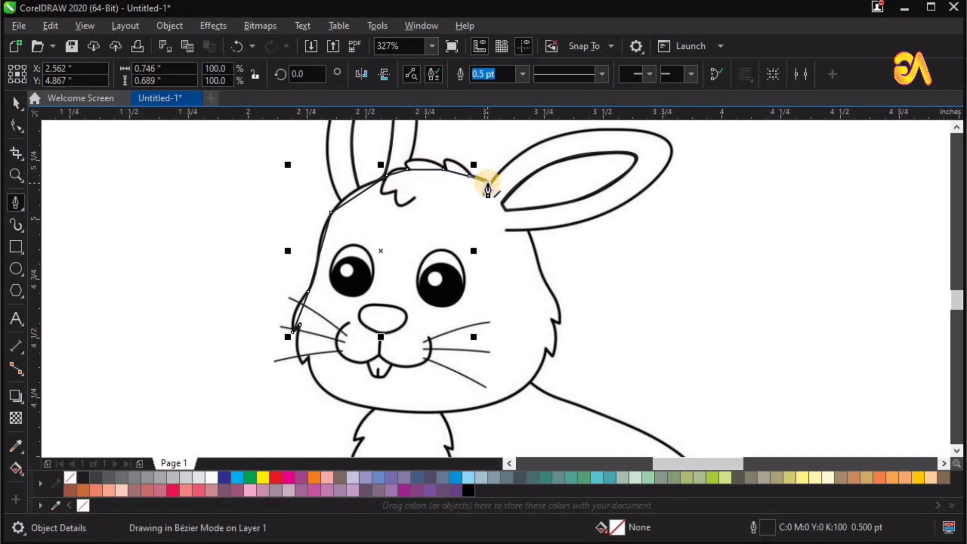
double_click(488, 183)
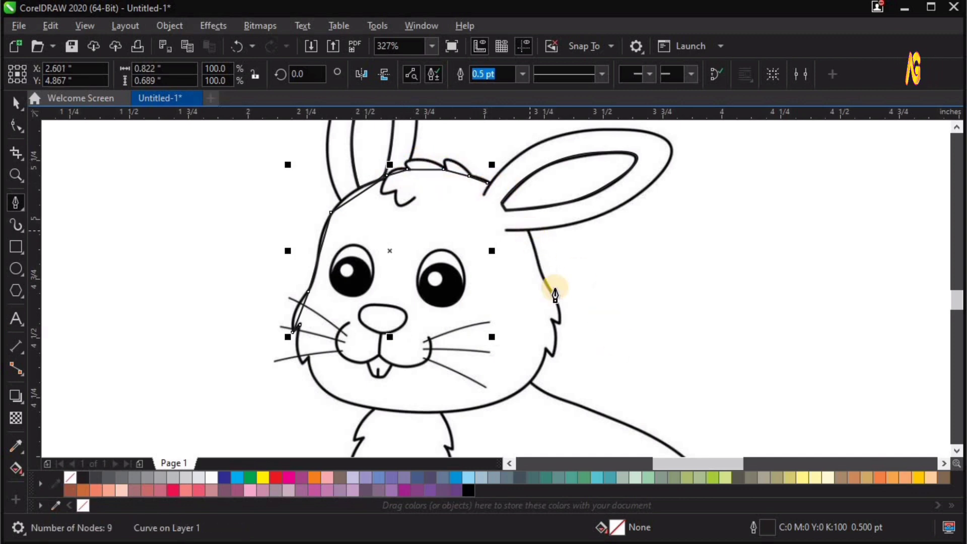
Trace the lower head outline in straight segments from the folded ear's base down the right cheek and around the chin to the left cheek
click(529, 229)
click(545, 280)
click(558, 321)
click(553, 320)
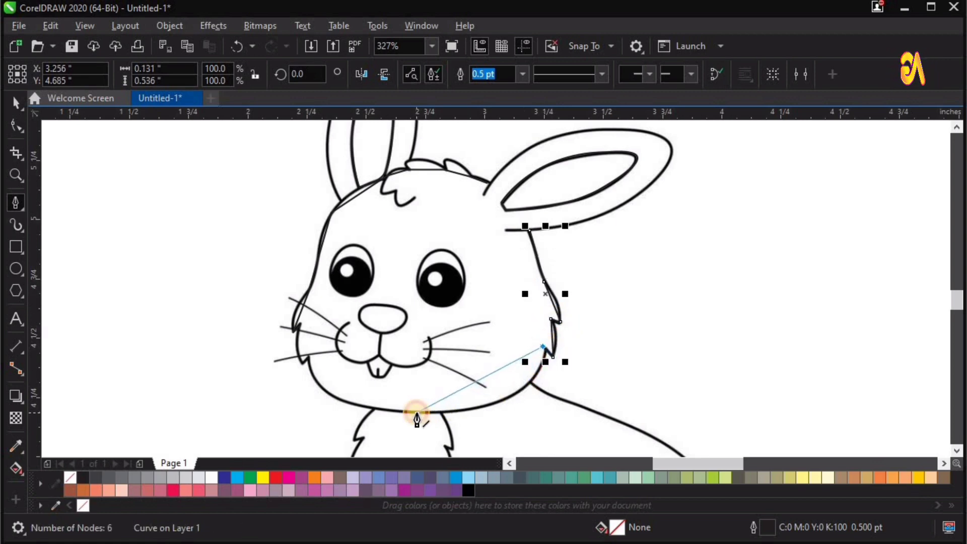
click(417, 412)
click(305, 358)
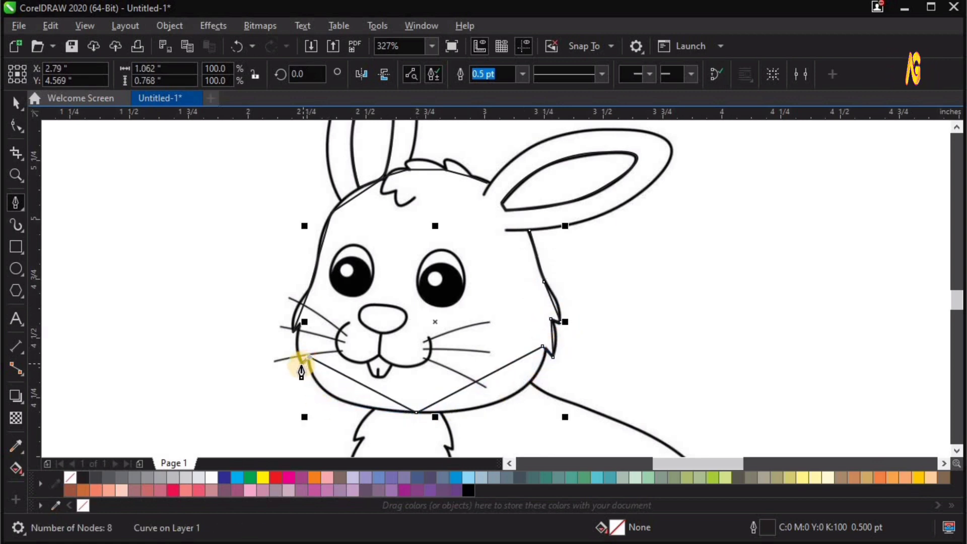
double_click(299, 330)
Convert the lower head outline's segments to curves and bend the two chin segments to follow the rounded jaw
click(16, 125)
drag(583, 428, 256, 299)
click(232, 73)
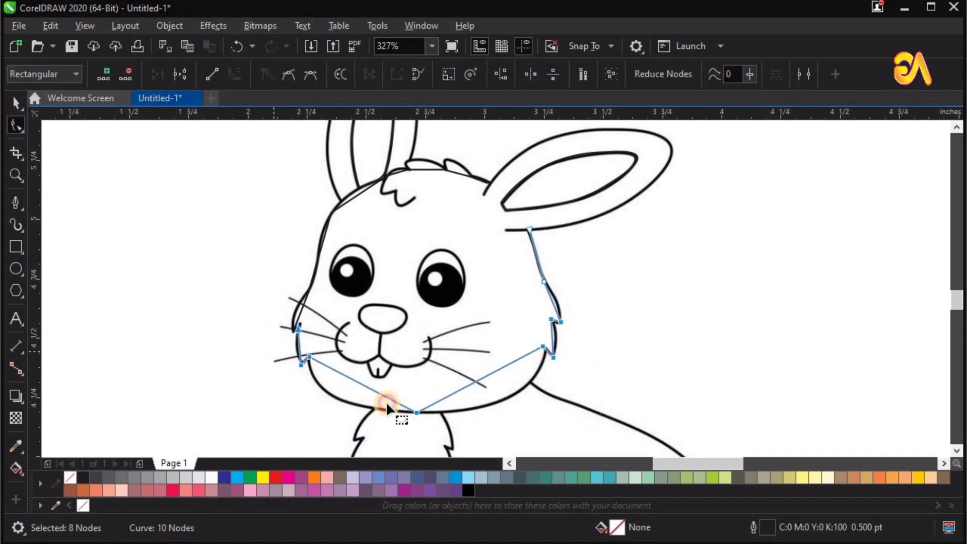
drag(382, 396, 305, 394)
mouse_move(517, 360)
mouse_down()
mouse_move(534, 407)
mouse_move(460, 398)
mouse_up()
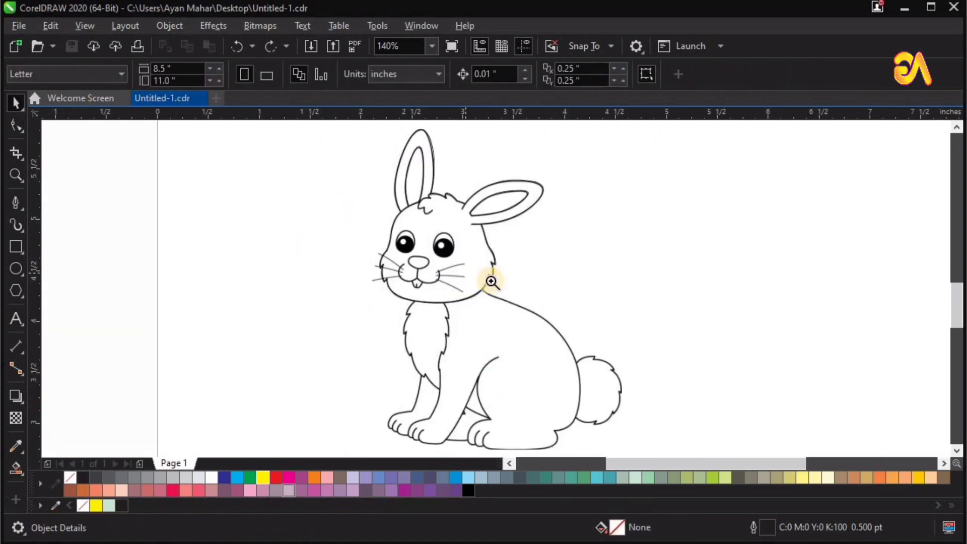
Draw a closed three-node triangle over the rabbit's nose with the Pen tool
drag(491, 281, 533, 302)
drag(250, 158, 726, 442)
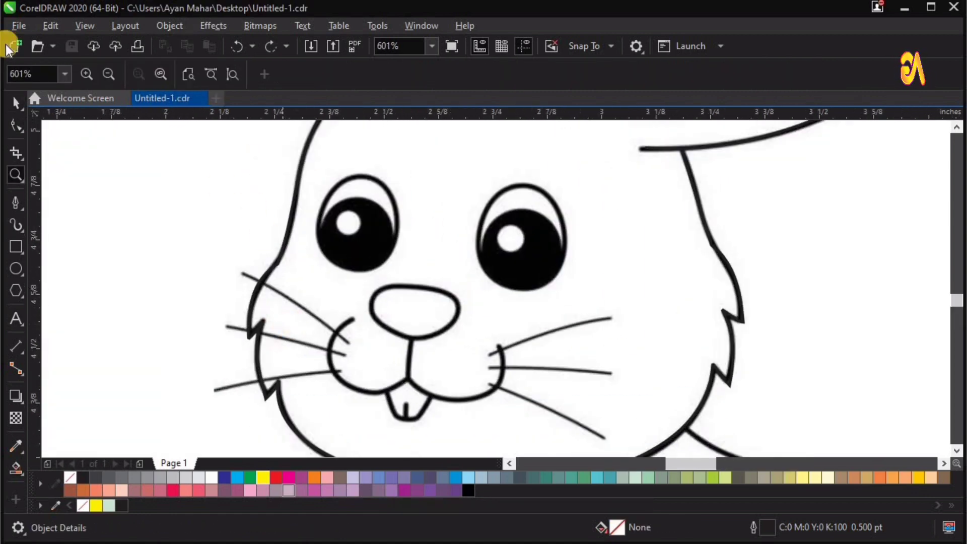
click(16, 103)
click(16, 203)
click(371, 303)
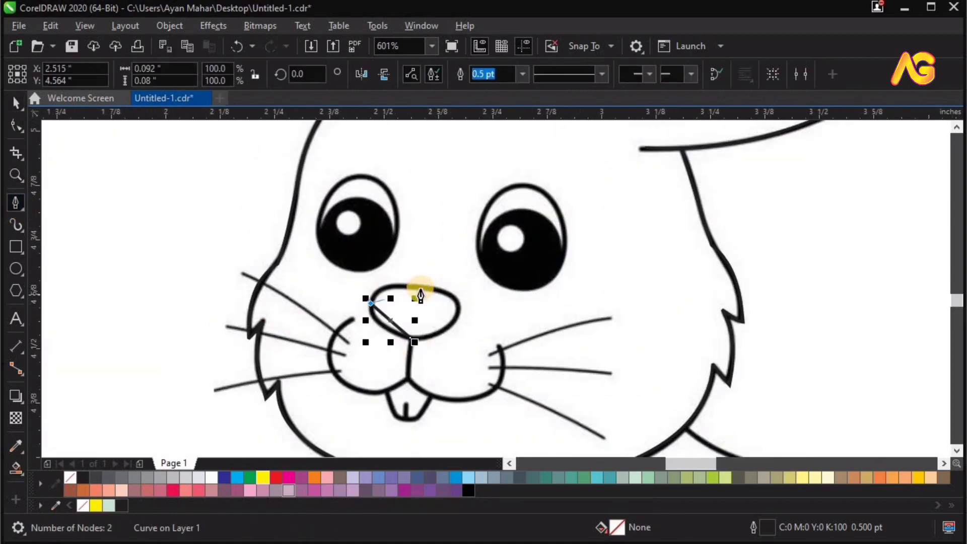
click(457, 309)
Bend the nose triangle's segments into curves and adjust their handles to match the rounded nose
click(13, 132)
drag(324, 262, 487, 364)
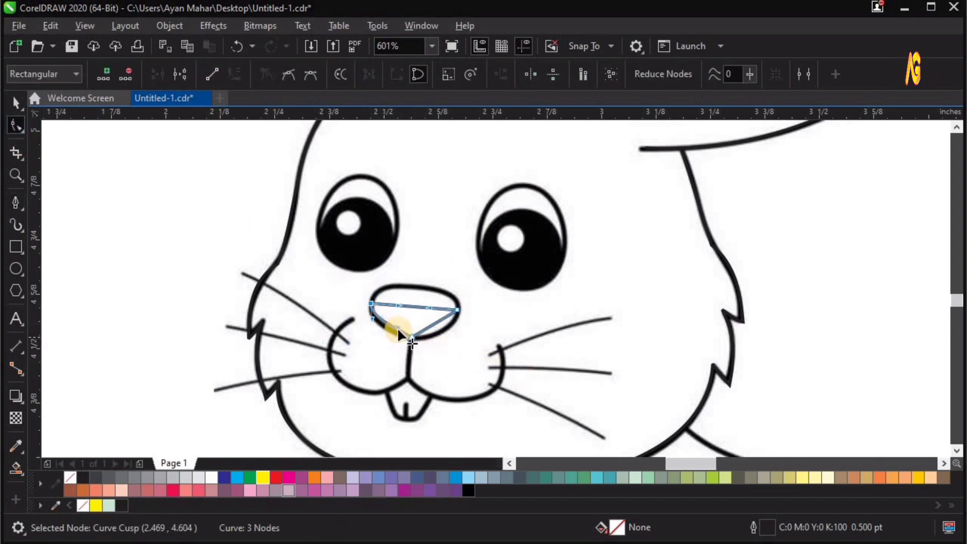
drag(398, 327, 391, 333)
drag(427, 329, 440, 336)
drag(442, 319, 437, 267)
drag(400, 305, 375, 285)
drag(437, 267, 453, 274)
drag(376, 285, 370, 278)
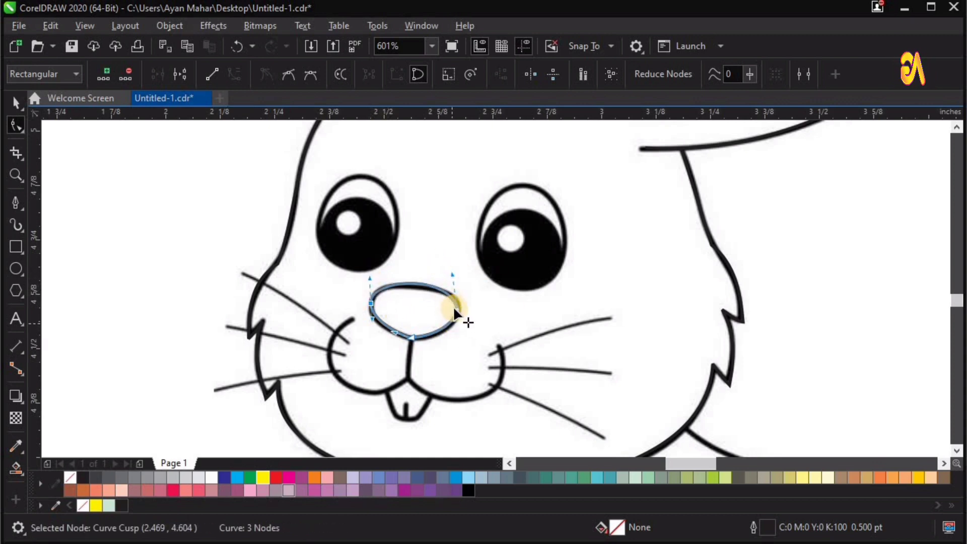
Draw an open three-node line with the Pen tool from the left end of the mouth through its centre to the right end
scroll(274, 252, up, 2)
click(16, 202)
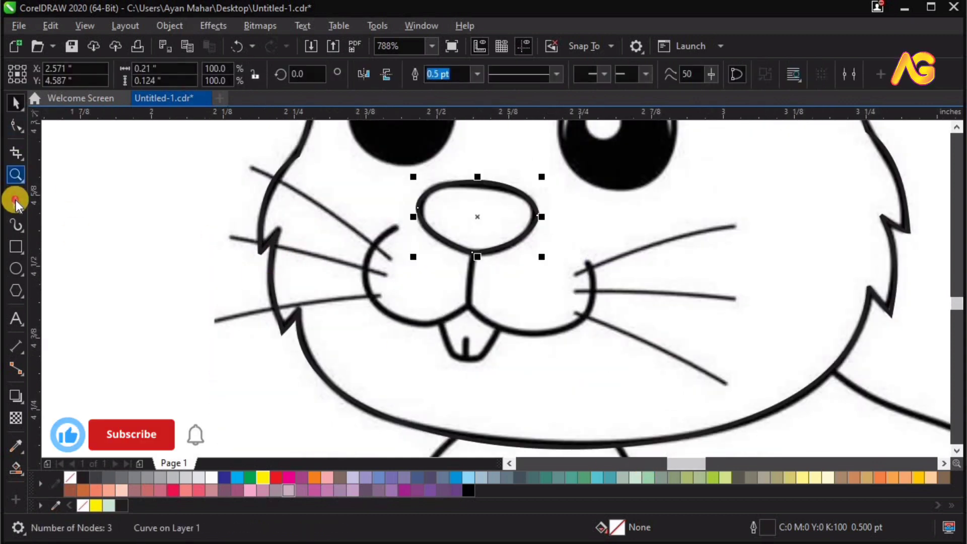
click(396, 227)
click(468, 305)
double_click(588, 264)
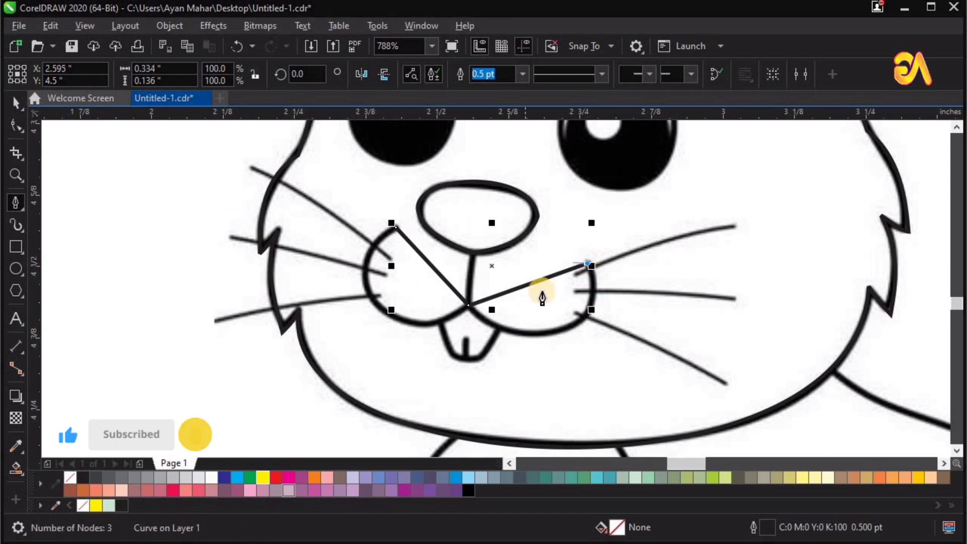
Convert the mouth line to curves and bend both segments to follow the rounded muzzle
click(15, 125)
key(ctrl+a)
click(234, 74)
click(397, 228)
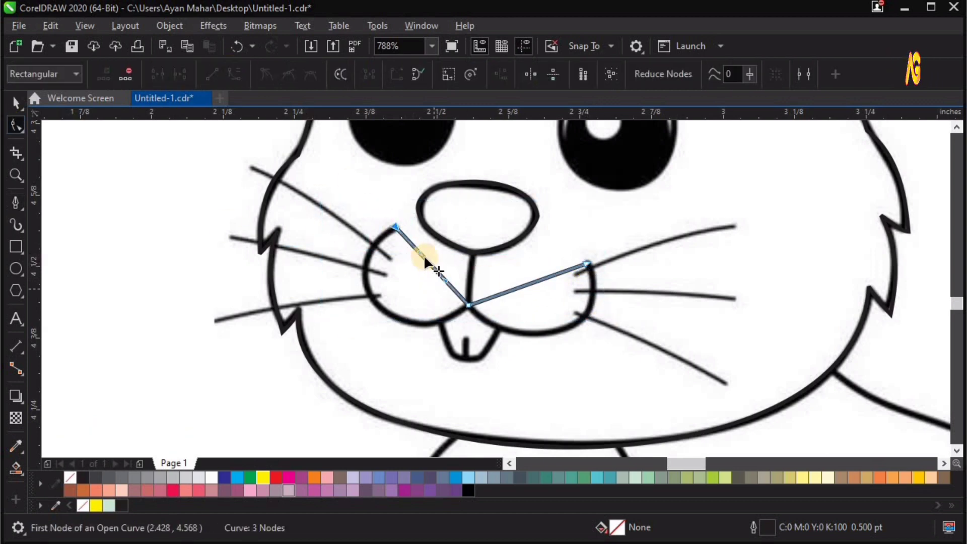
drag(421, 254, 331, 297)
drag(462, 297, 409, 336)
mouse_move(327, 301)
mouse_down()
mouse_move(321, 286)
mouse_move(317, 293)
mouse_up()
drag(410, 347, 415, 352)
drag(508, 292, 573, 371)
Draw the short vertical line connecting the nose to the centre of the mouth with the Pen tool
key(space)
key(space)
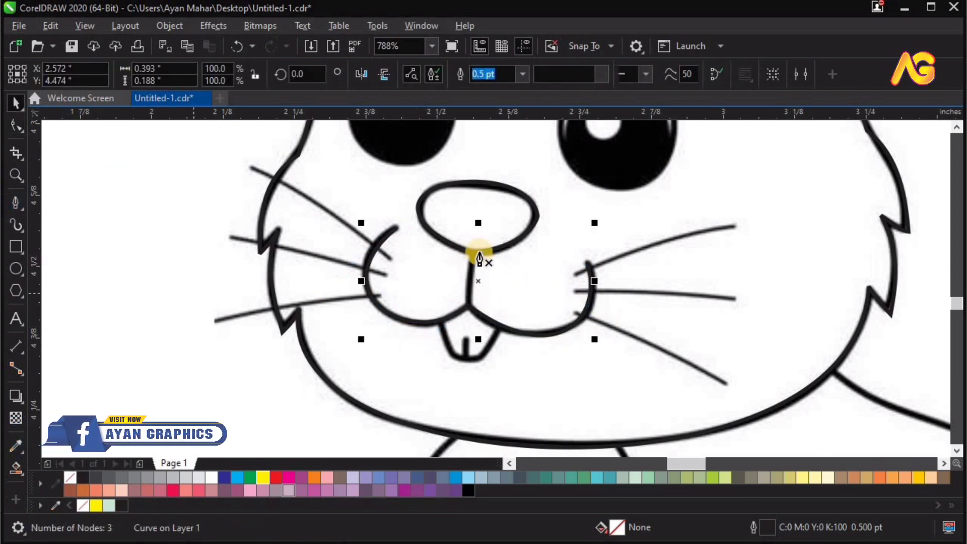
click(469, 247)
double_click(470, 311)
Trace the three left whiskers as separate straight lines
click(250, 168)
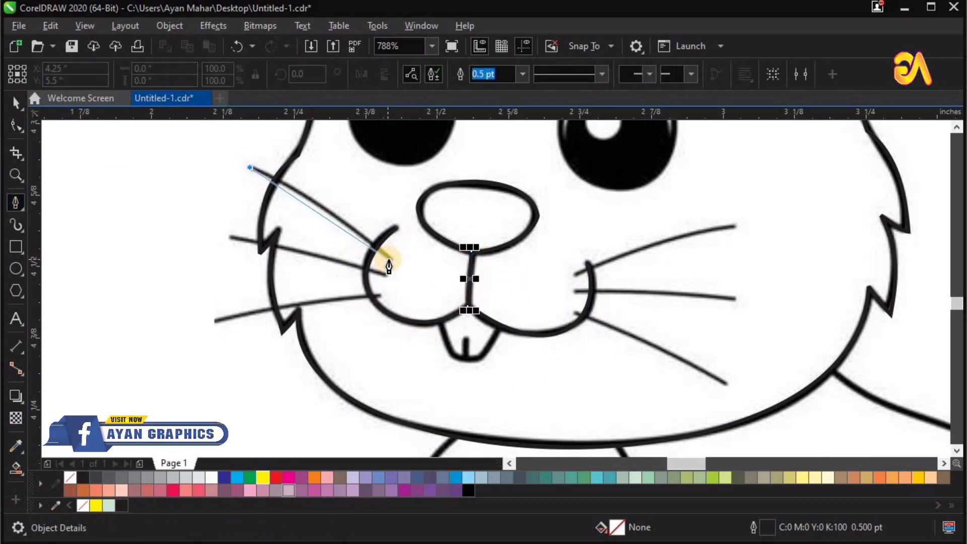
double_click(389, 255)
click(230, 235)
double_click(385, 274)
click(215, 319)
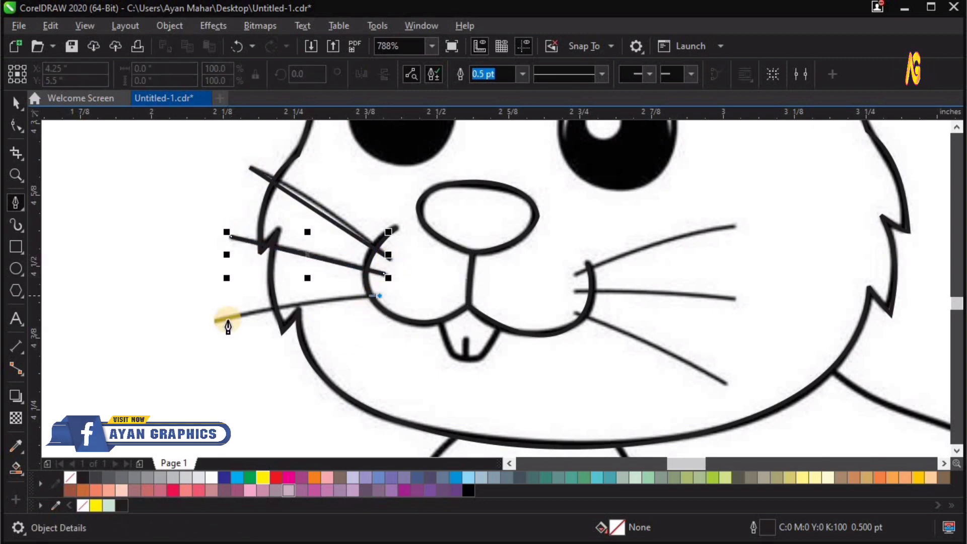
double_click(380, 295)
Trace the three right whiskers as separate straight lines
click(577, 274)
double_click(735, 230)
click(575, 291)
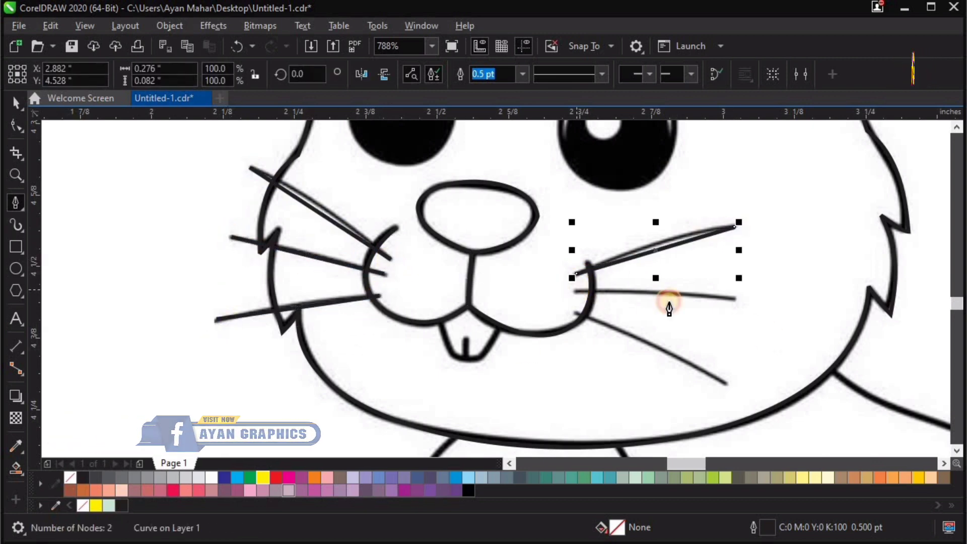
double_click(736, 299)
click(575, 313)
double_click(729, 386)
Bend the upper left whisker line into a curve matching the bitmap's whisker
click(19, 125)
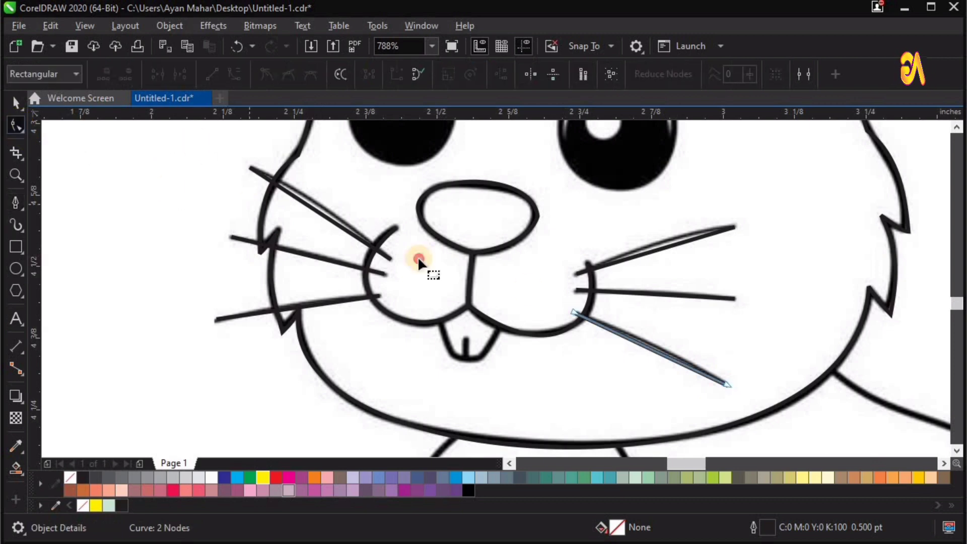
click(310, 211)
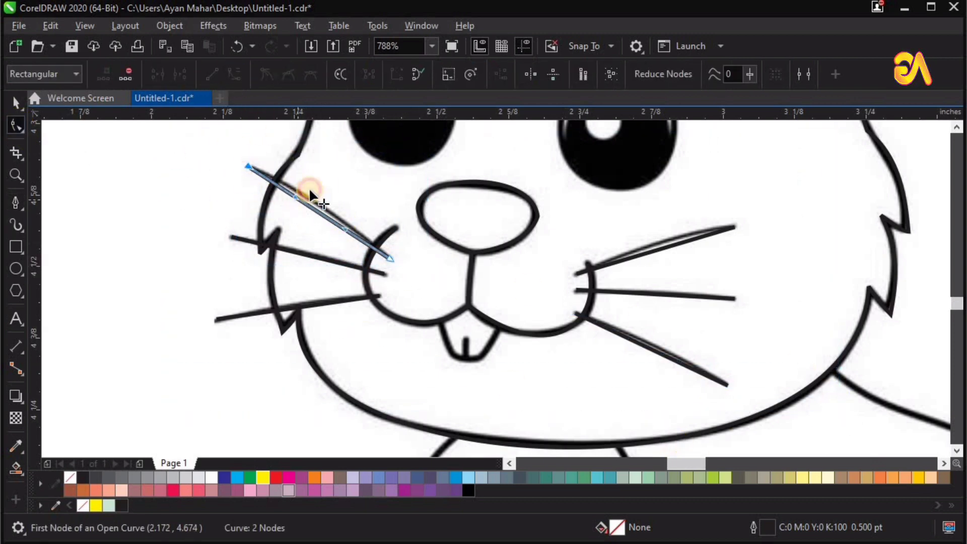
drag(309, 191, 350, 225)
Convert the upper right whisker line to a curve and bend it to match the bitmap's whisker
click(737, 227)
drag(766, 197, 543, 288)
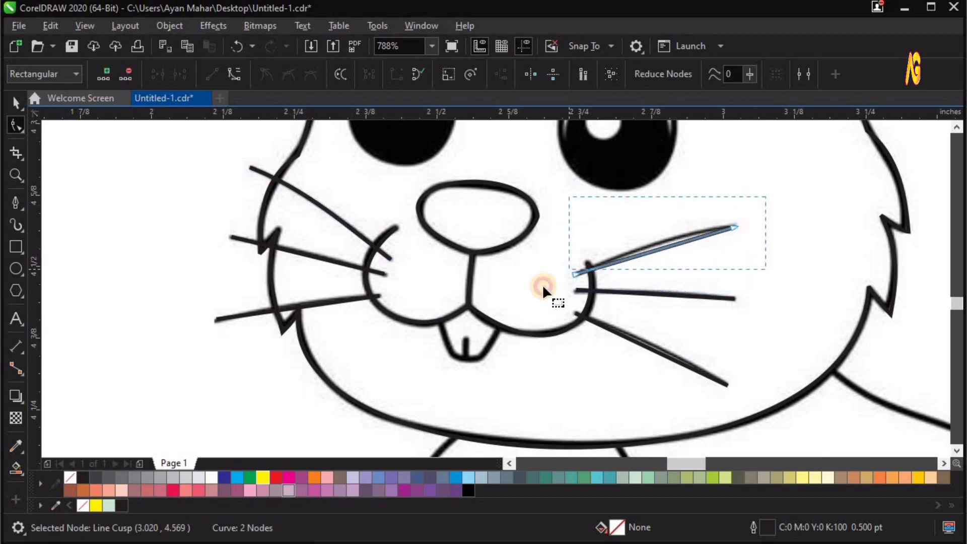
click(575, 274)
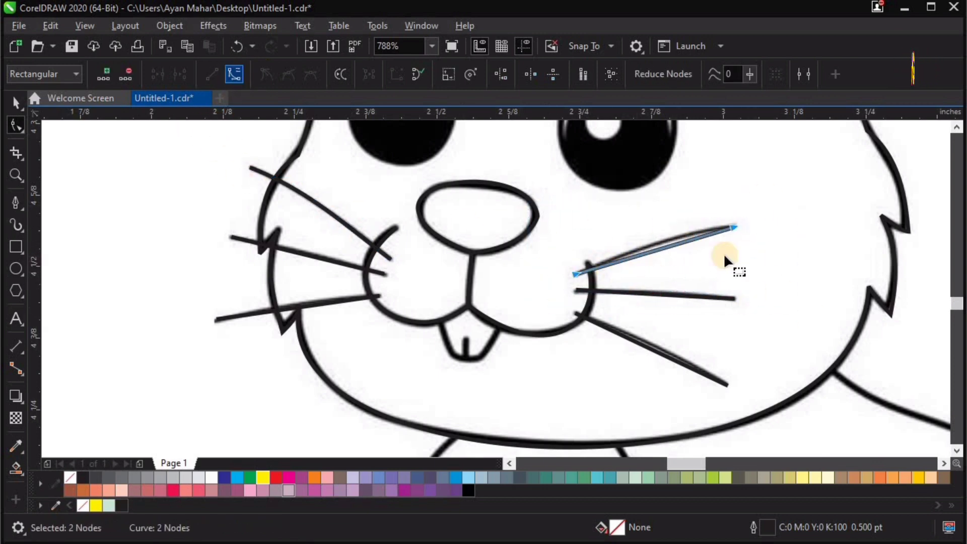
drag(676, 239, 675, 233)
drag(628, 258, 625, 255)
key(space)
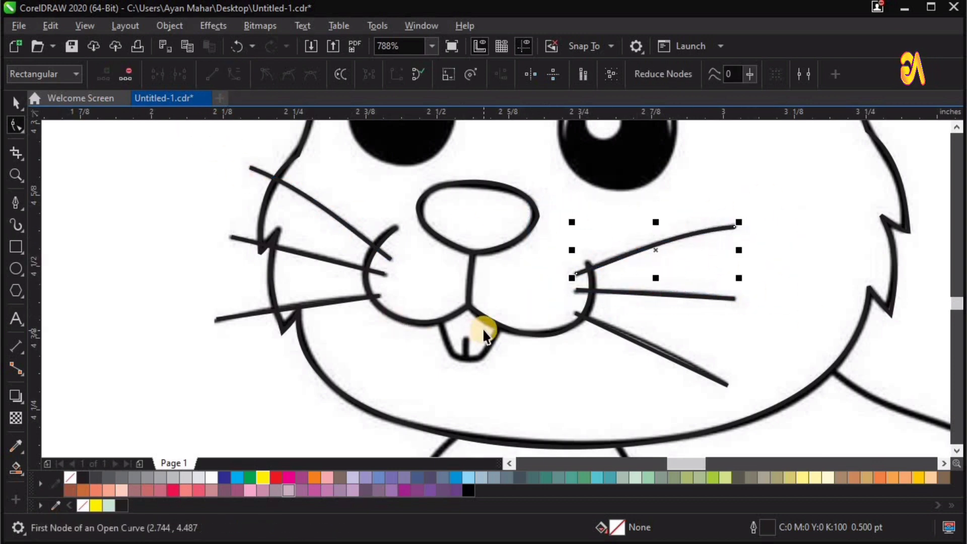
click(484, 330)
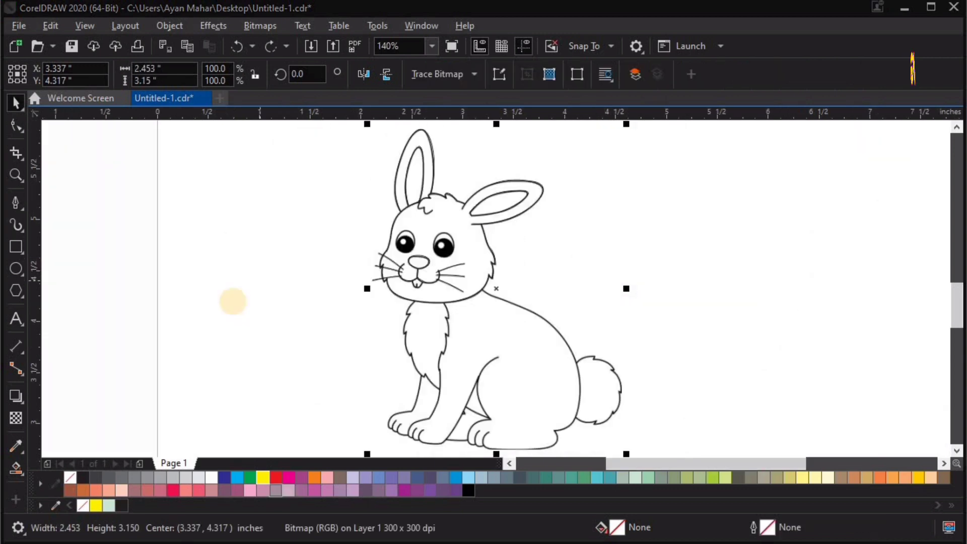
Draw an ellipse about 0.19 by 0.24 inches around the left eye and stretch its sides to fit the eye's outline
key(z)
drag(356, 210, 471, 279)
key(F7)
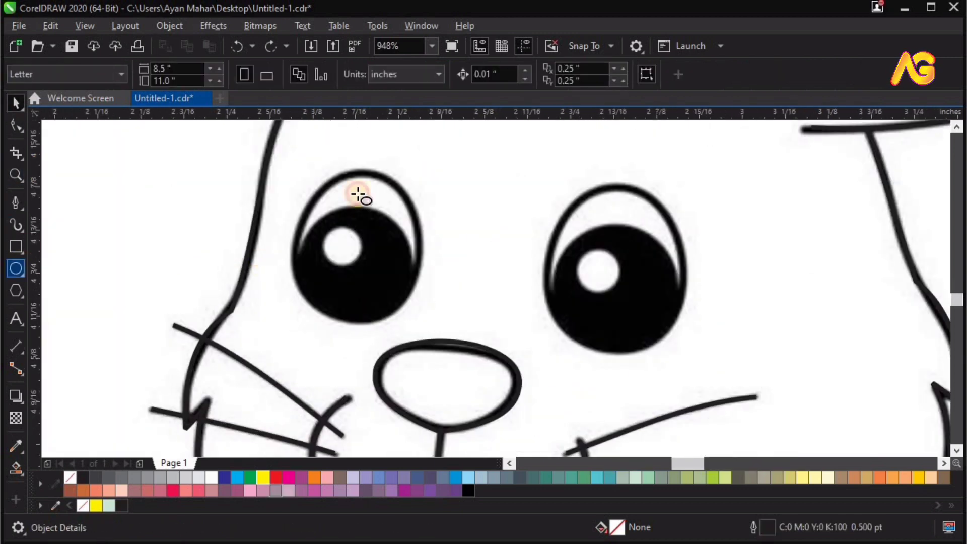
mouse_move(295, 162)
mouse_down()
mouse_move(400, 319)
mouse_move(422, 331)
mouse_up()
key(space)
drag(292, 245, 285, 244)
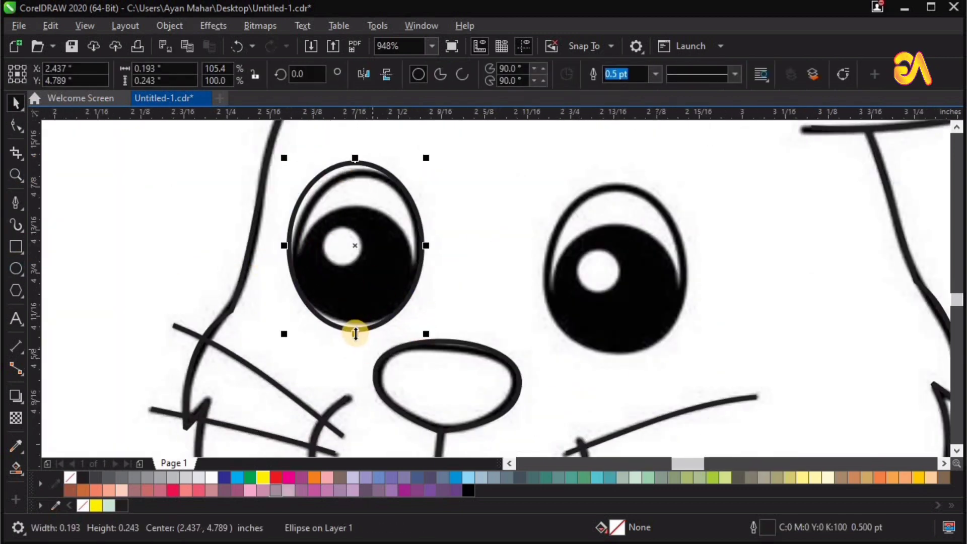
drag(355, 334, 355, 332)
drag(357, 160, 357, 168)
drag(284, 245, 291, 246)
Place a copy of the left eye's ellipse over the right eye and enlarge it to fit that eye's outline
drag(355, 245, 618, 256)
right_click(619, 256)
drag(687, 356, 698, 365)
drag(543, 275, 537, 276)
Draw a circle about 0.17 inches wide over the left pupil and a reduced one about 0.057 inches wide over its highlight
click(17, 270)
mouse_move(302, 214)
mouse_down()
mouse_move(413, 325)
mouse_move(288, 198)
mouse_up()
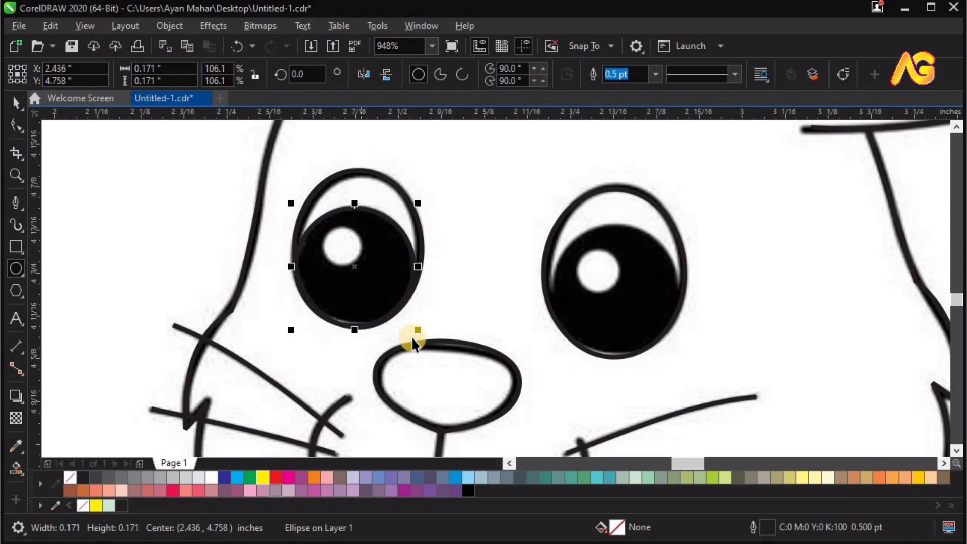
drag(415, 329, 335, 247)
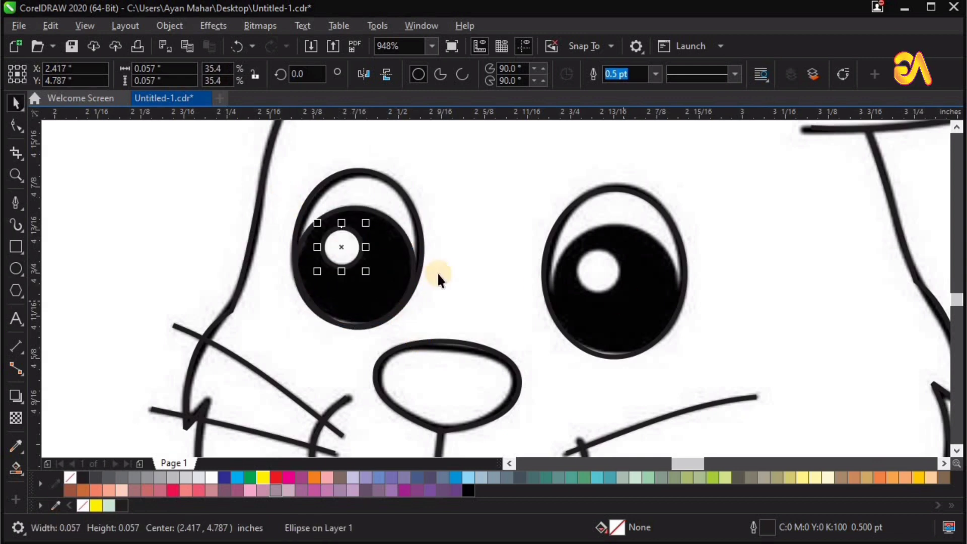
Place a copy of the left eye's pupil circle over the right pupil and enlarge it to fit that pupil's outline
drag(415, 268, 670, 290)
right_click(670, 290)
key(F2)
drag(803, 408, 453, 186)
drag(561, 183, 571, 174)
drag(571, 367, 579, 377)
drag(478, 376, 477, 381)
Make a reduced copy of the right pupil's circle, about 0.06 inches wide, and place it over the pupil's highlight
drag(579, 380, 513, 307)
right_click(512, 308)
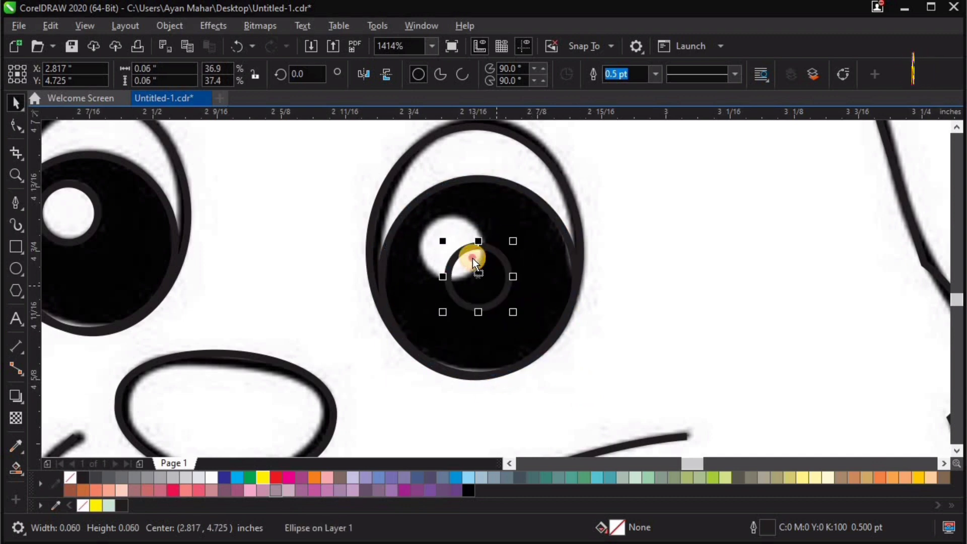
drag(474, 257, 449, 228)
Trace the fluffy tail with straight Pen segments about 0.44 by 0.67 inches overall, placing nodes at each fur tip and notch
key(F4)
key(F2)
drag(317, 248, 718, 508)
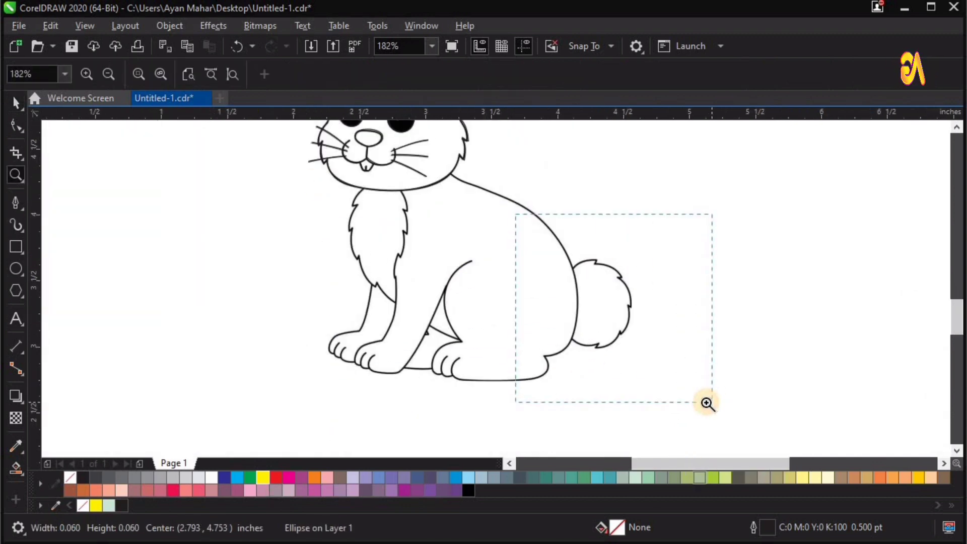
drag(707, 403, 712, 403)
click(16, 203)
click(425, 217)
click(466, 202)
click(464, 209)
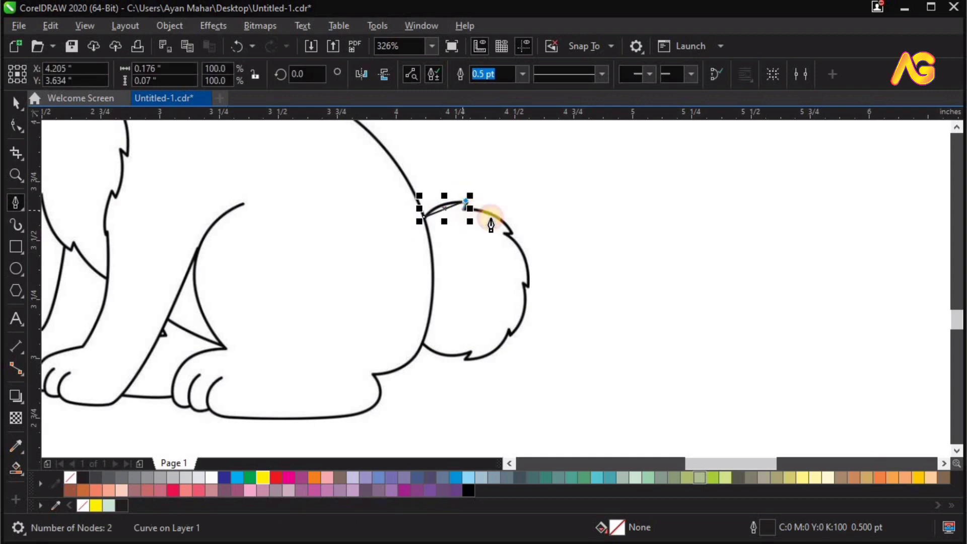
click(504, 234)
click(510, 233)
click(529, 286)
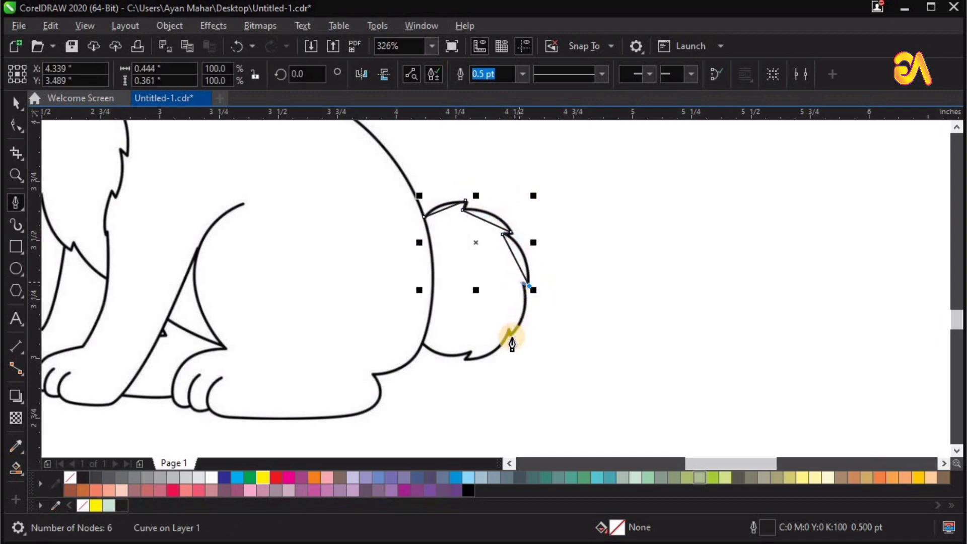
click(467, 360)
click(422, 348)
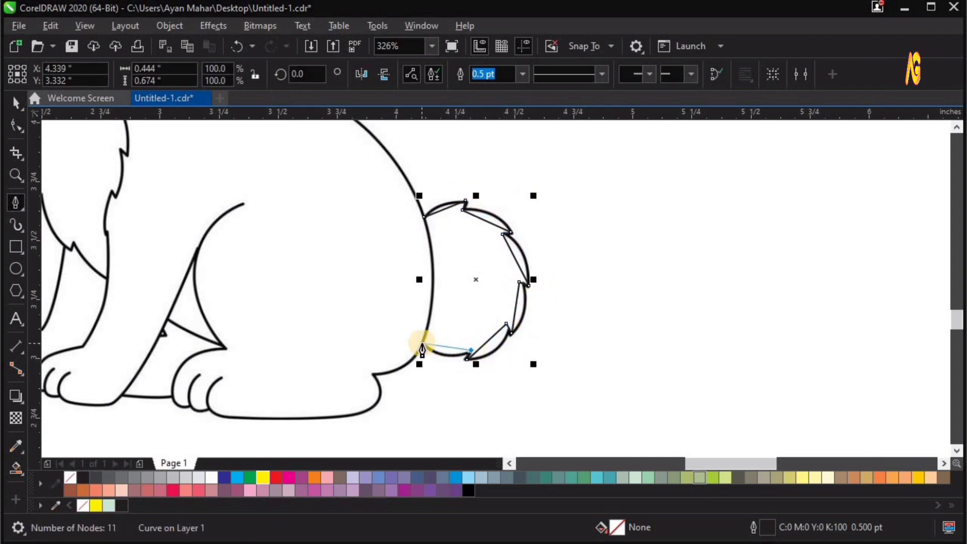
Convert all of the tail outline's segments to curves and bend them to match the bitmap
click(15, 127)
drag(385, 177, 587, 384)
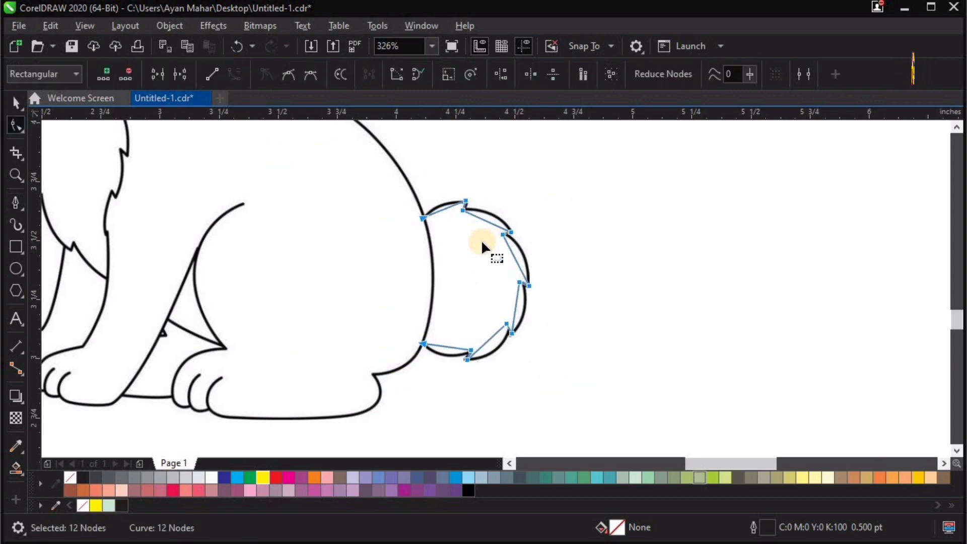
scroll(428, 202, up, 2)
click(413, 216)
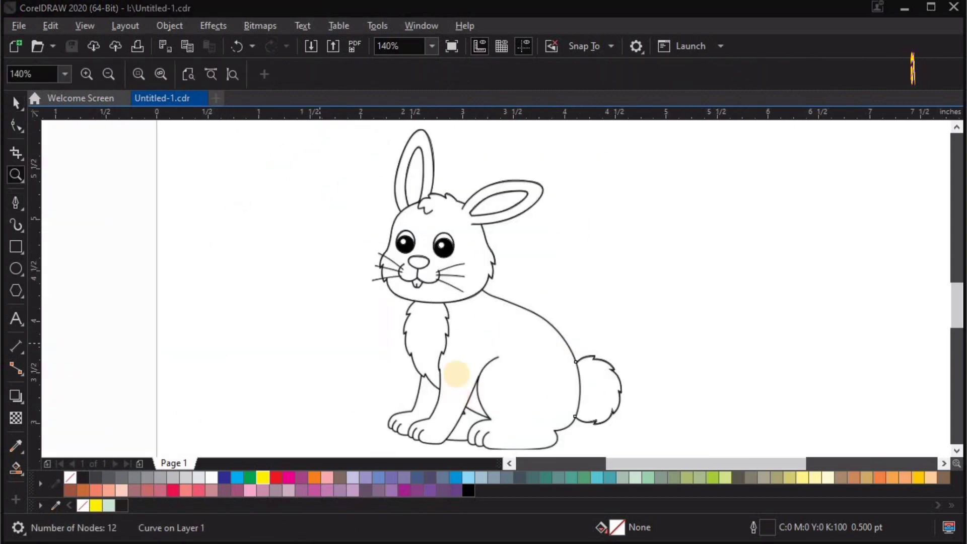
Trace the chest fur with straight Pen segments about 0.45 by 0.85 inches overall, following its jagged tips from one side of the chin to the other
drag(594, 126, 836, 425)
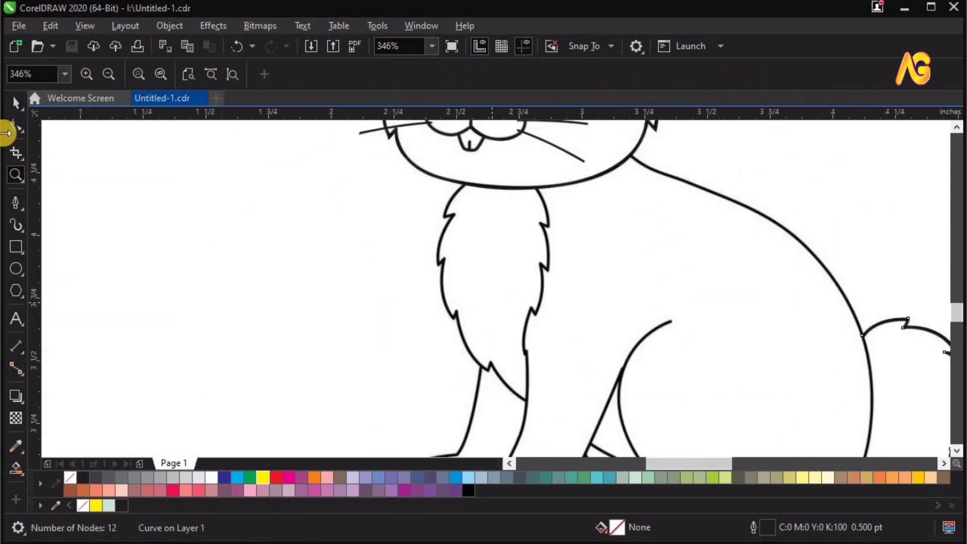
click(538, 187)
click(545, 226)
click(539, 270)
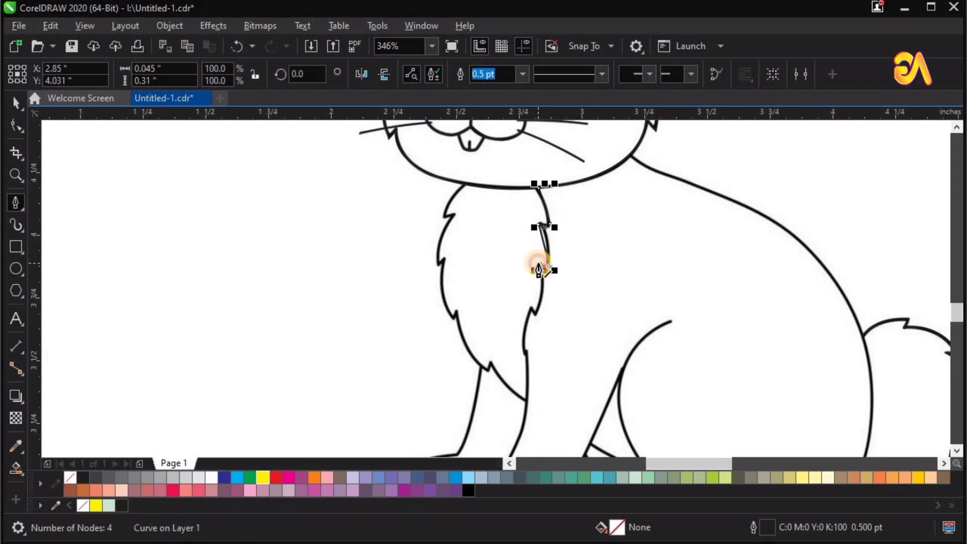
click(535, 314)
click(524, 348)
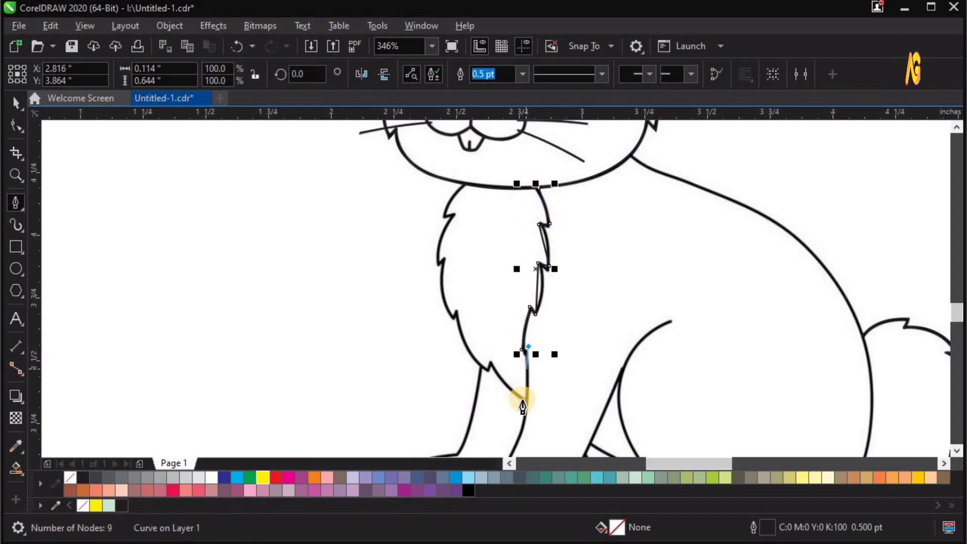
click(526, 401)
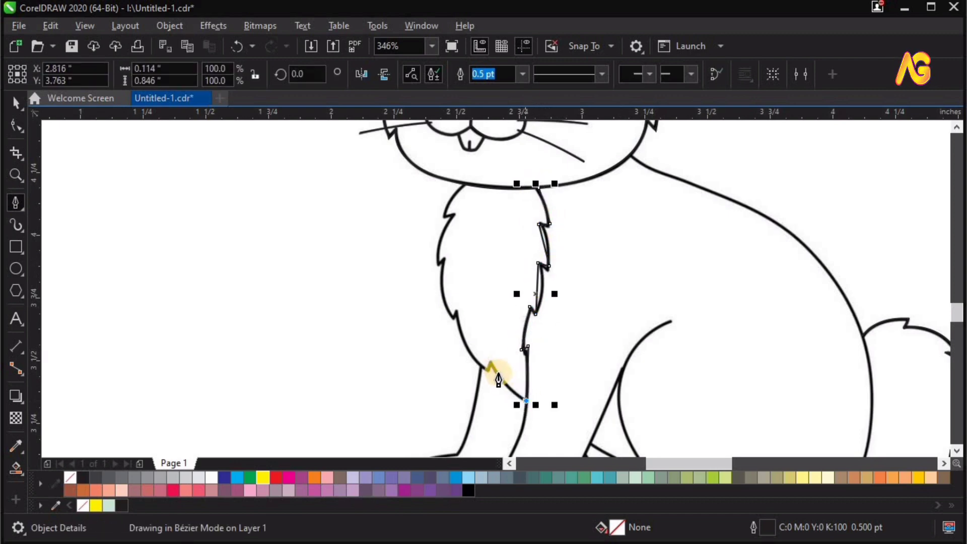
click(450, 318)
click(445, 258)
click(437, 265)
click(455, 214)
click(444, 217)
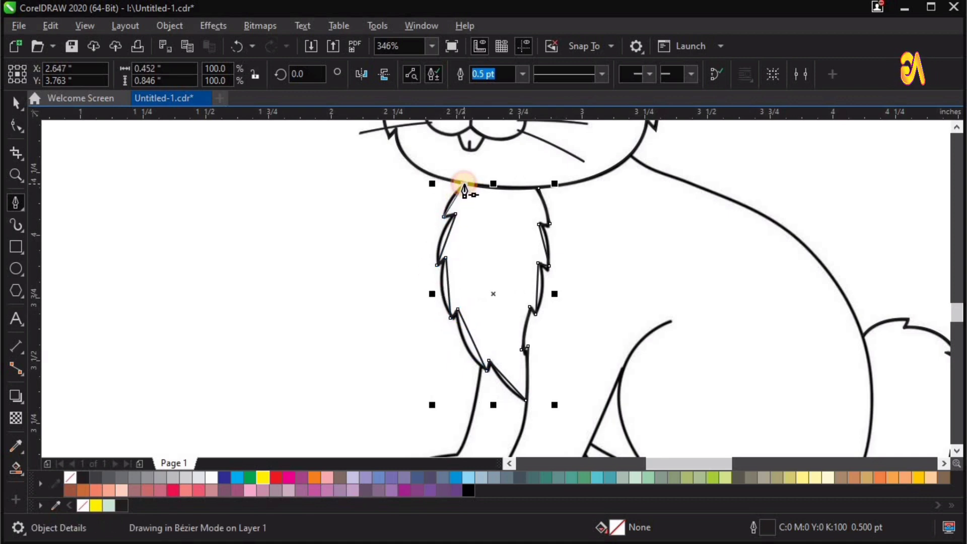
Convert all of the chest fur outline's segments to curves and bend them to match the bitmap
key(F10)
key(ctrl+a)
click(229, 76)
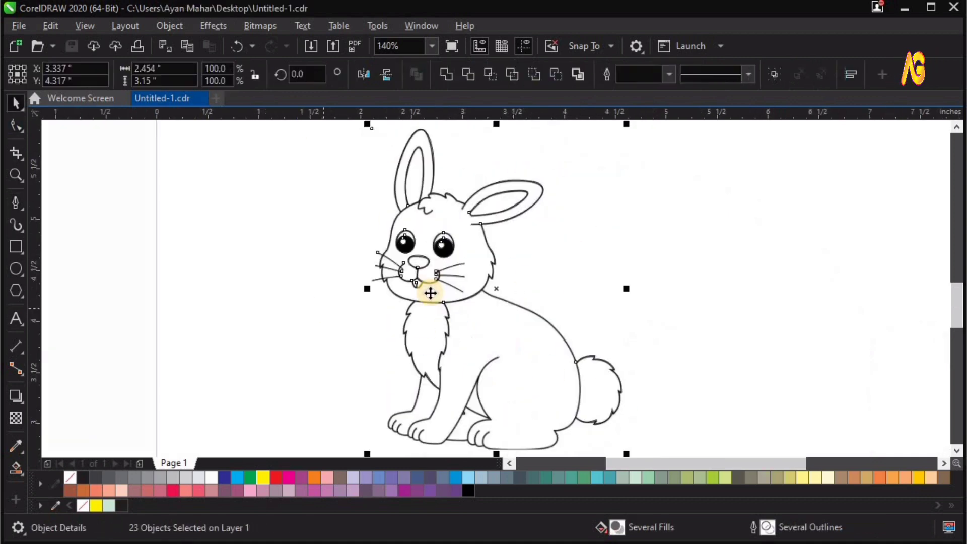
Trace the far front leg and paw with a ten-node Pen line about 0.51 by 0.57 inches, starting and ending at the chest fur
key(z)
scroll(634, 386, up, 2)
scroll(634, 386, up, 1)
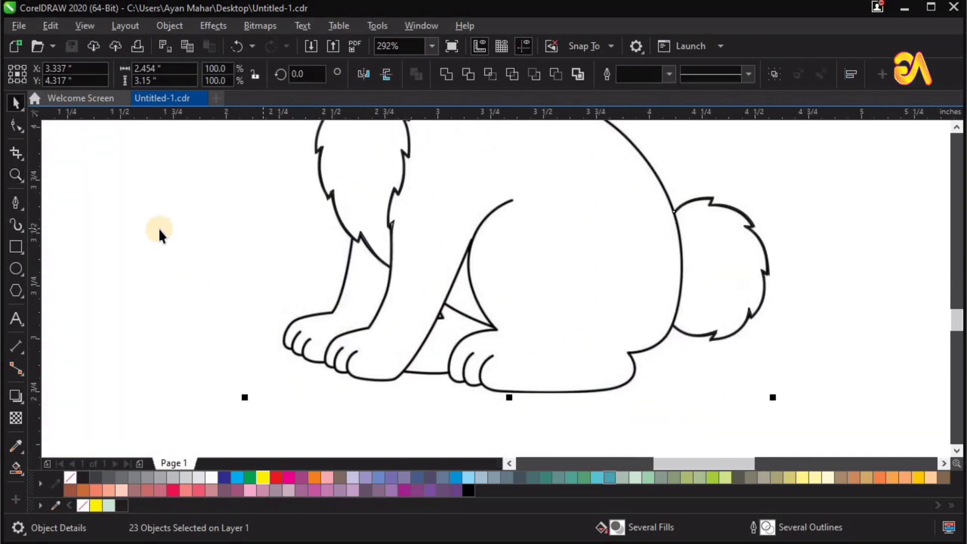
click(357, 235)
click(333, 313)
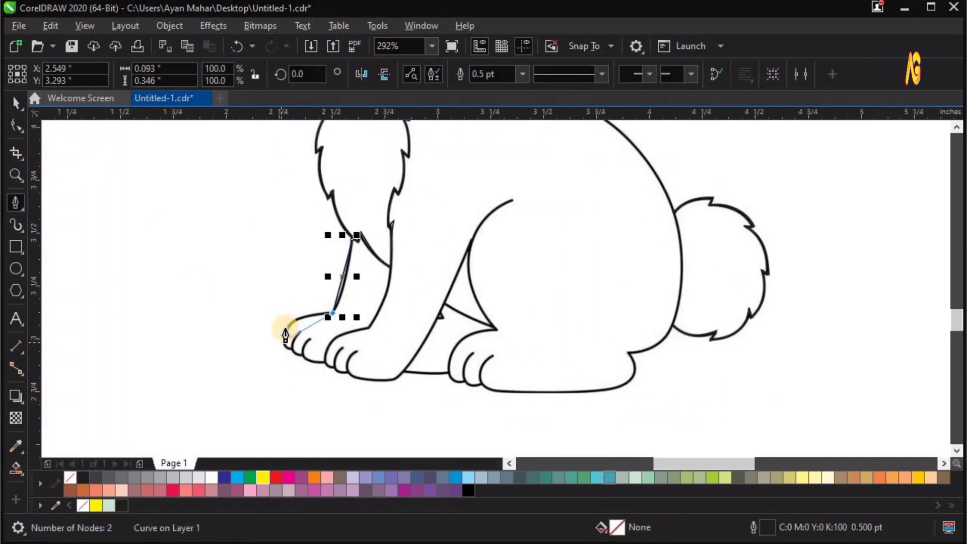
click(284, 348)
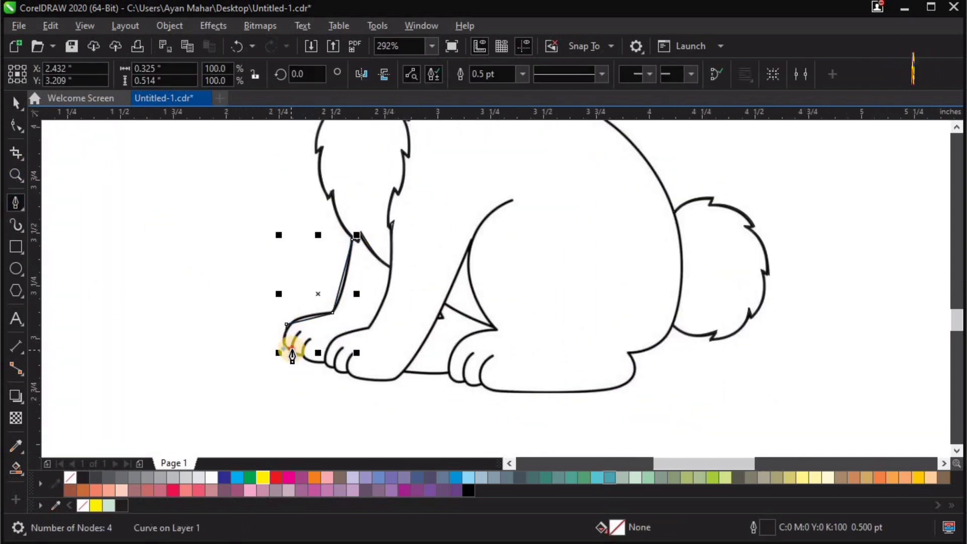
click(292, 349)
click(298, 333)
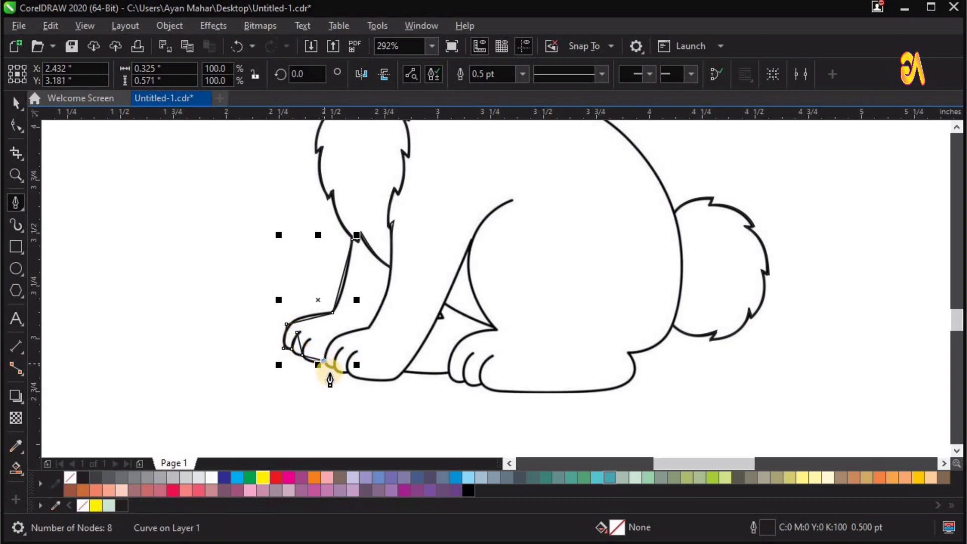
click(367, 330)
double_click(391, 267)
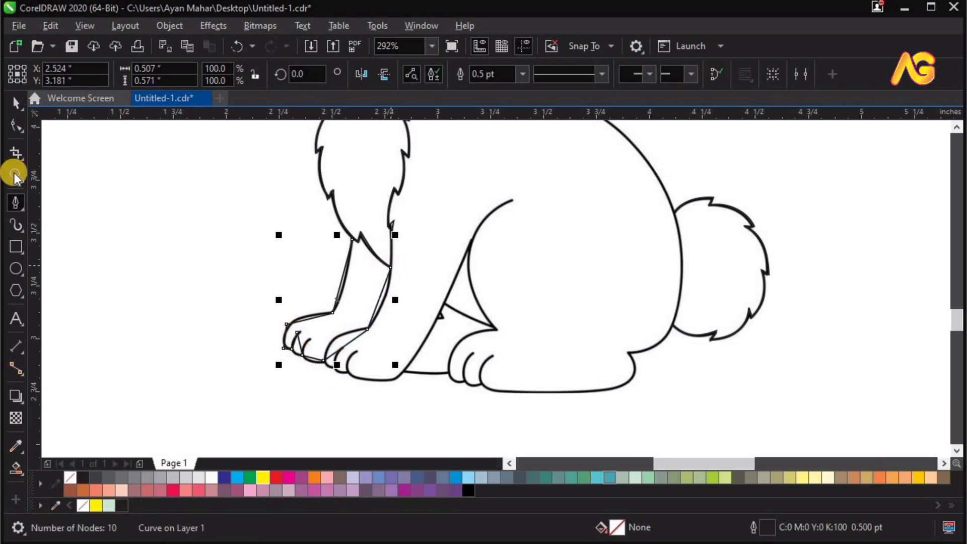
Select all nodes of the far front leg outline and convert its segments to curves
click(207, 212)
click(349, 311)
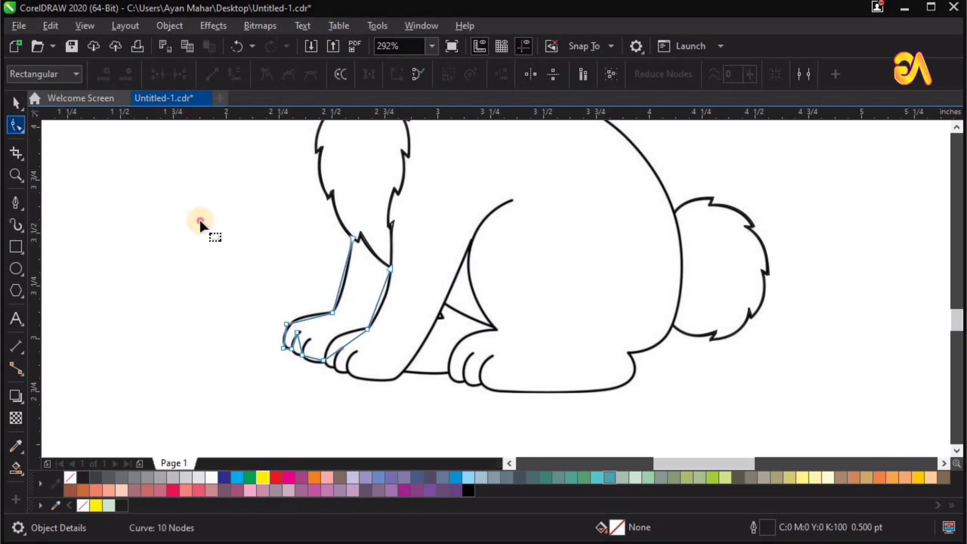
key(ctrl+a)
click(224, 75)
Trace the near front leg from the upper end of the thigh line down to the paw's toes and fit it to the bitmap
key(z)
drag(189, 209, 510, 432)
key(space)
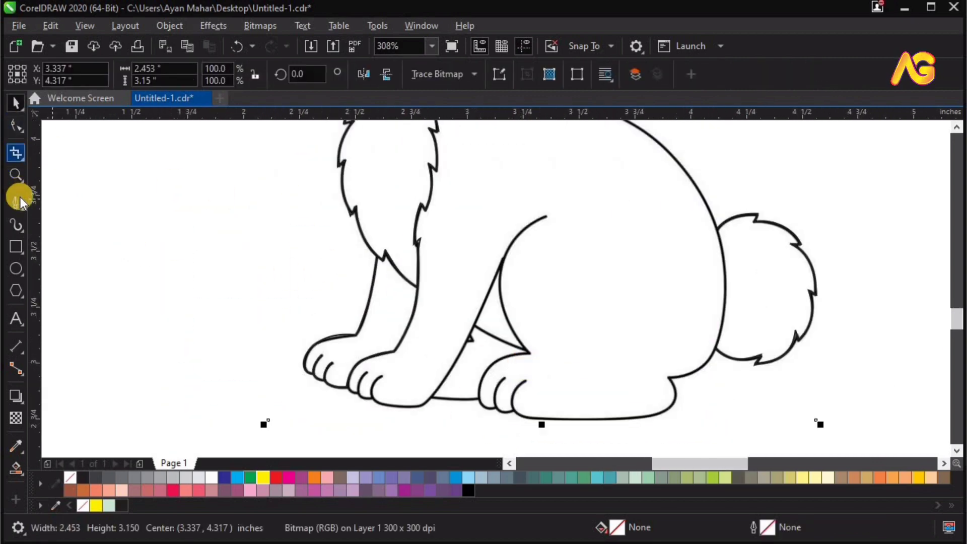
click(16, 202)
click(548, 216)
click(422, 406)
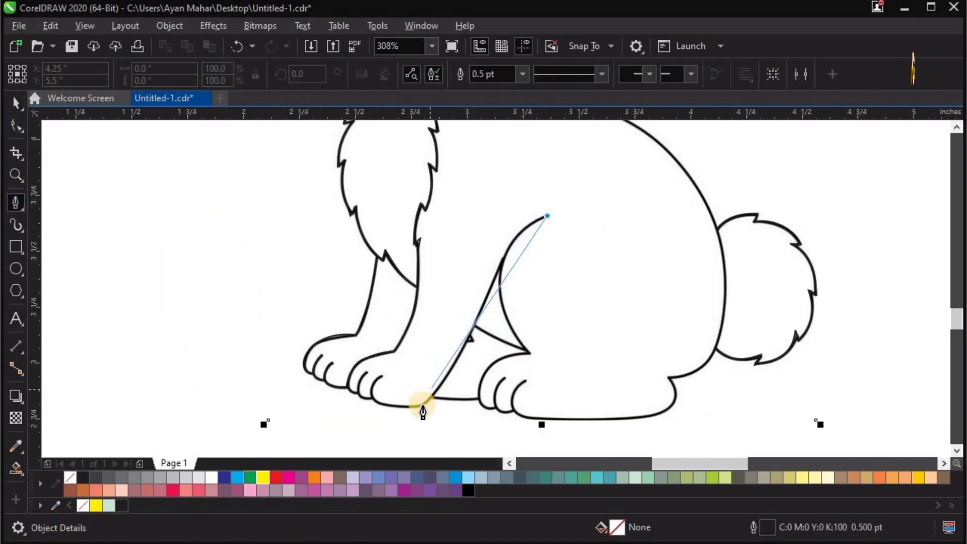
click(347, 387)
click(15, 126)
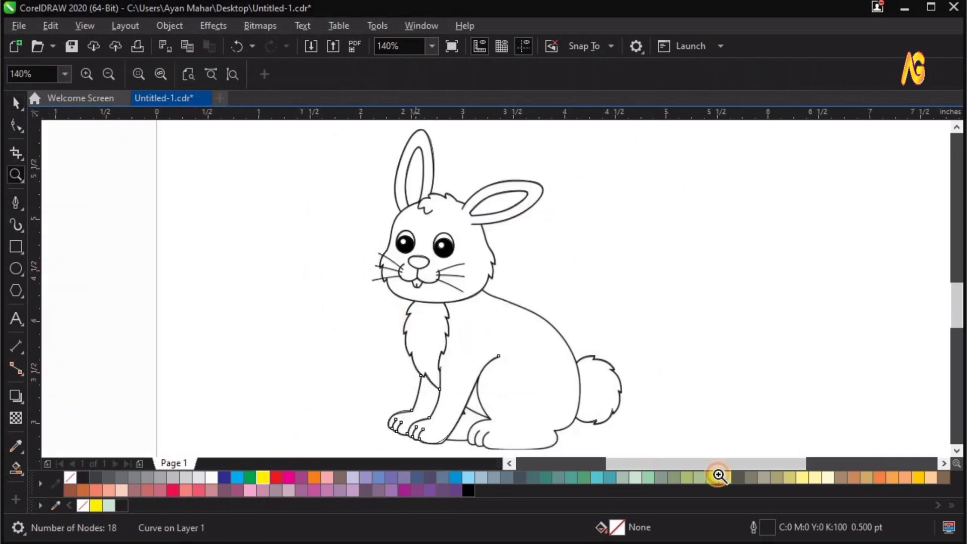
click(687, 413)
click(337, 404)
key(space)
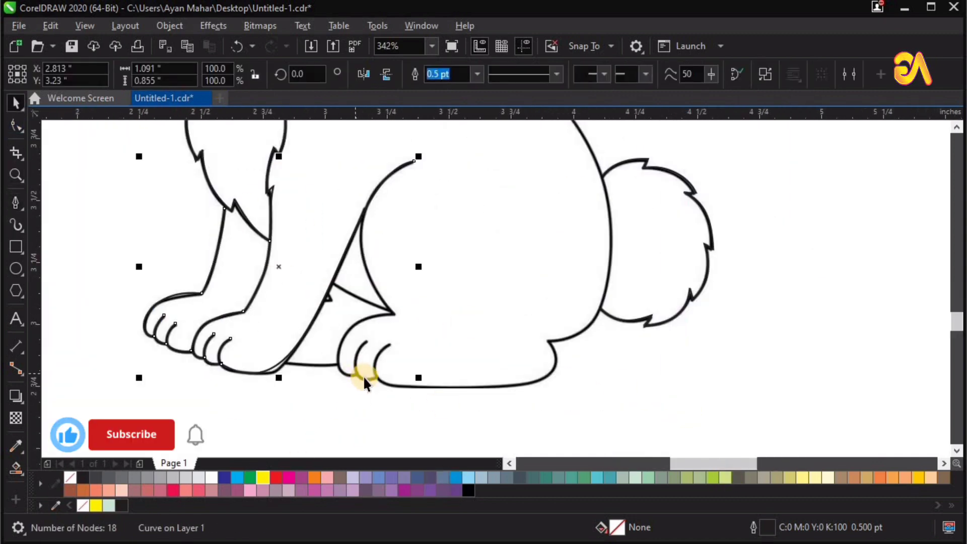
click(16, 203)
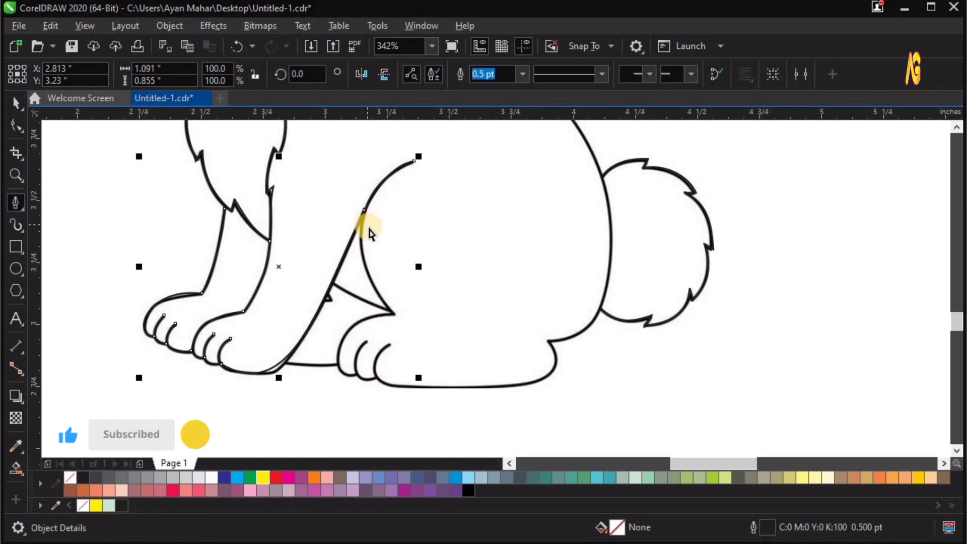
key(z)
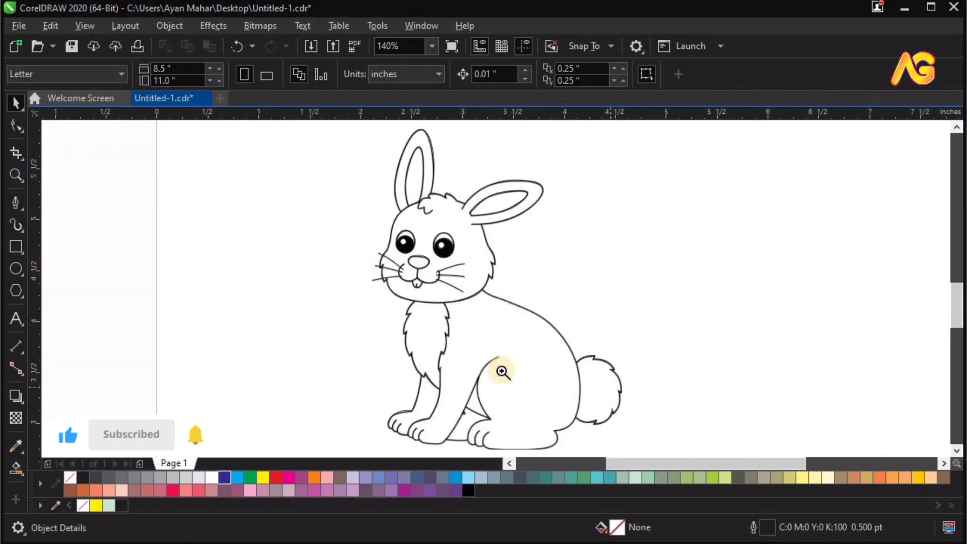
Trace the body with an eight-node Pen line from the thigh around the hind foot and up the back to the head
drag(337, 302, 686, 453)
drag(763, 387, 328, 184)
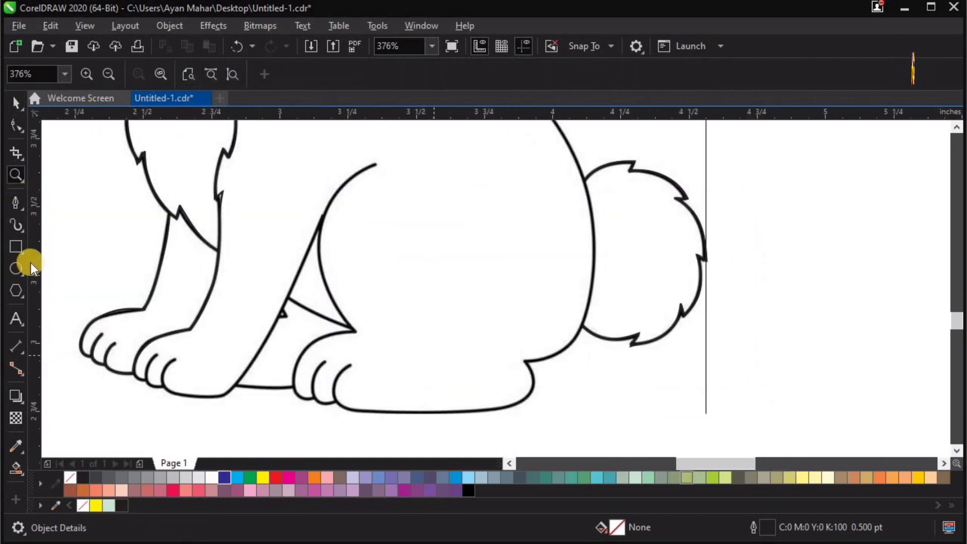
click(16, 203)
click(355, 333)
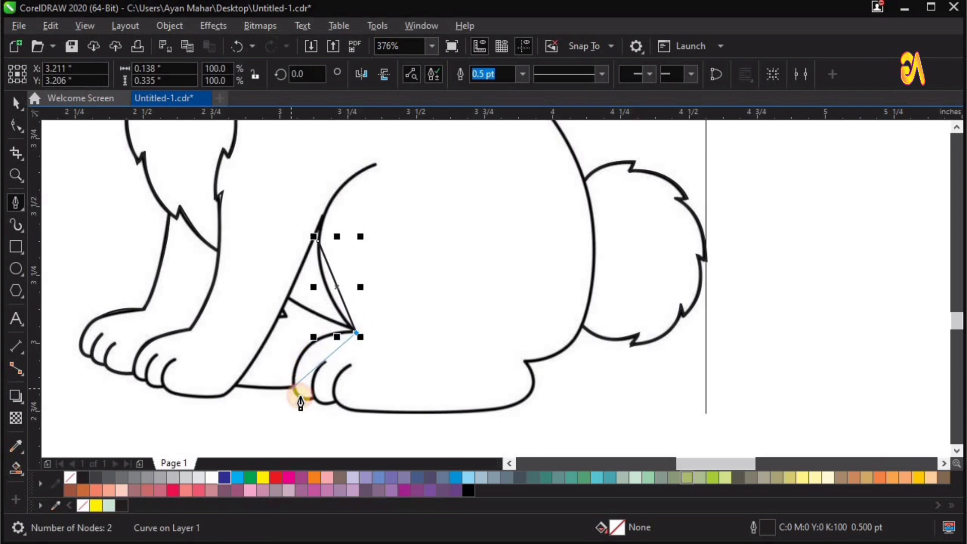
click(292, 388)
click(336, 401)
click(527, 368)
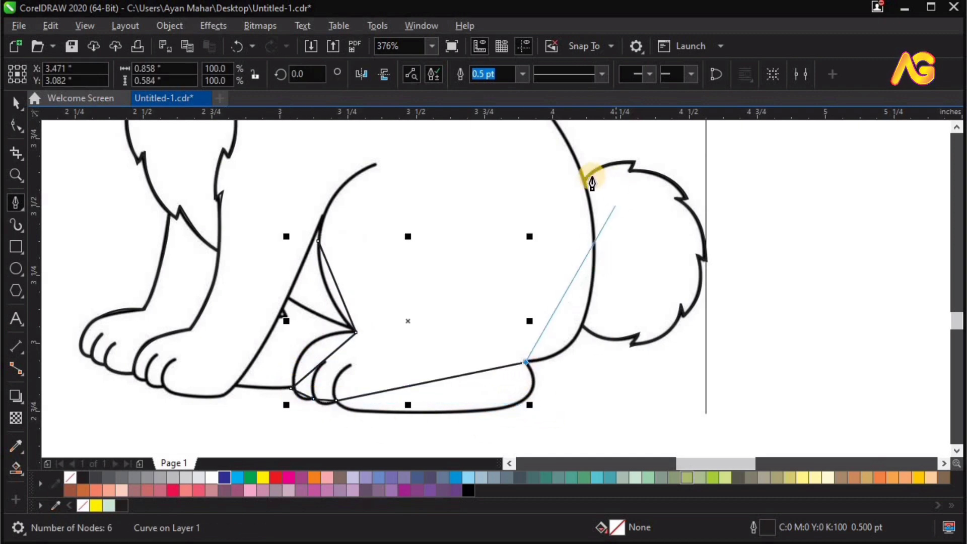
click(583, 174)
scroll(583, 174, down, 5)
click(551, 150)
Convert the body outline's segments to curves and bend them to match the back, rump, hind foot and thigh
key(z)
drag(487, 145, 660, 247)
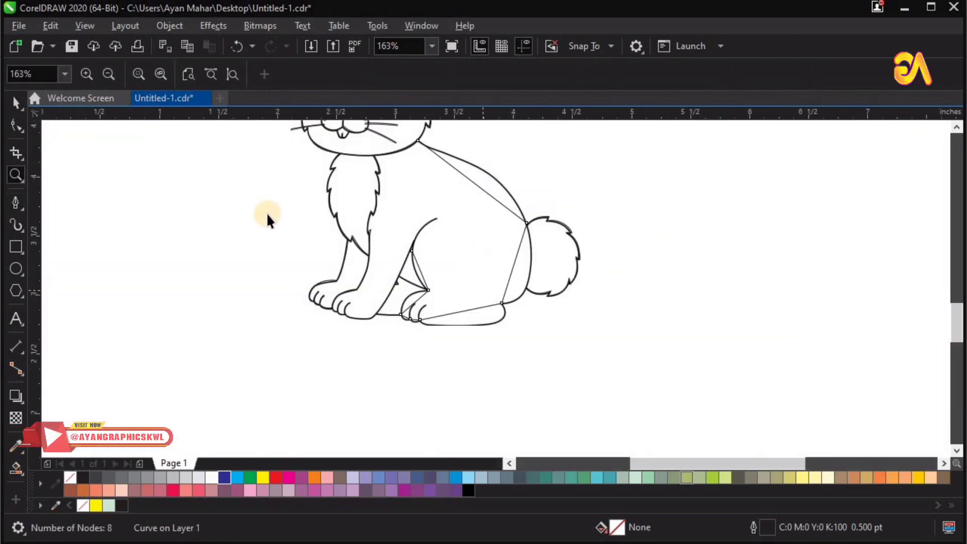
click(16, 125)
drag(592, 136, 384, 303)
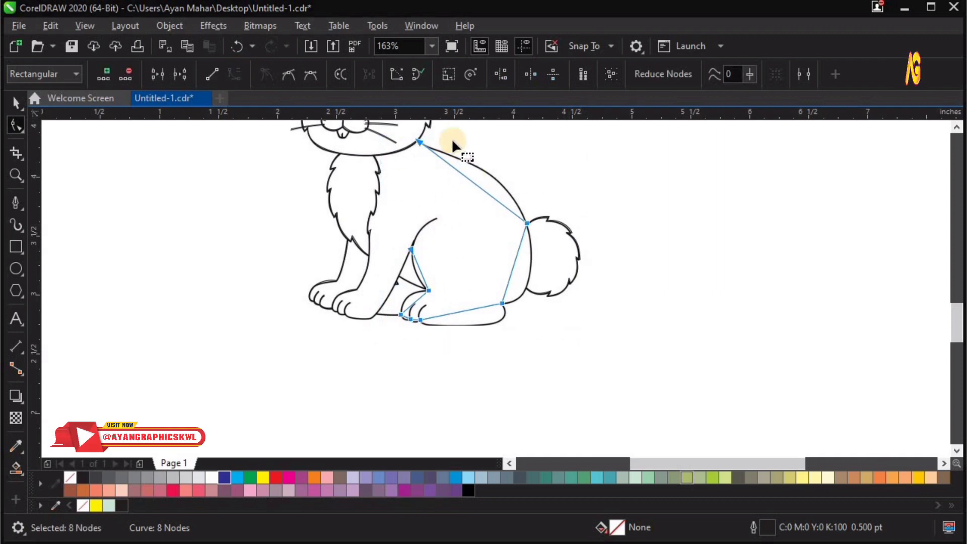
click(455, 169)
drag(497, 202, 515, 192)
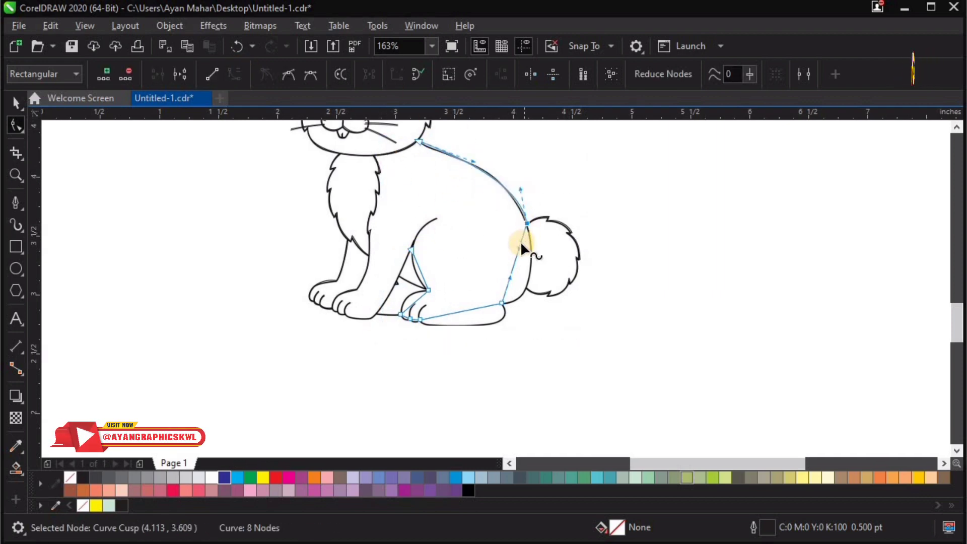
drag(515, 262, 527, 304)
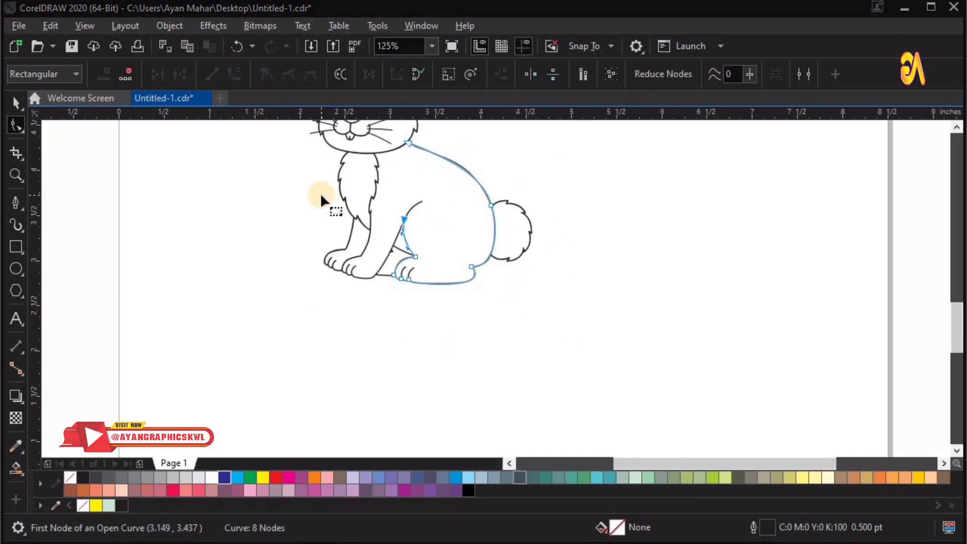
Draw separate Pen lines for the belly edge and for the short lower edge between the near front paw and the hind foot
key(z)
drag(252, 339, 622, 136)
mouse_move(613, 412)
mouse_down()
mouse_move(296, 187)
mouse_move(708, 436)
mouse_up()
click(16, 203)
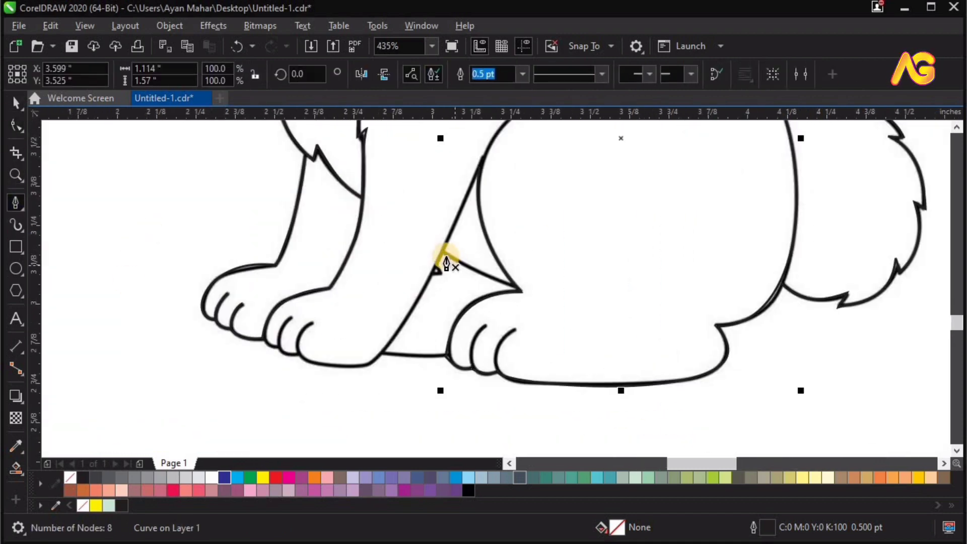
click(444, 254)
double_click(516, 289)
click(384, 354)
double_click(447, 356)
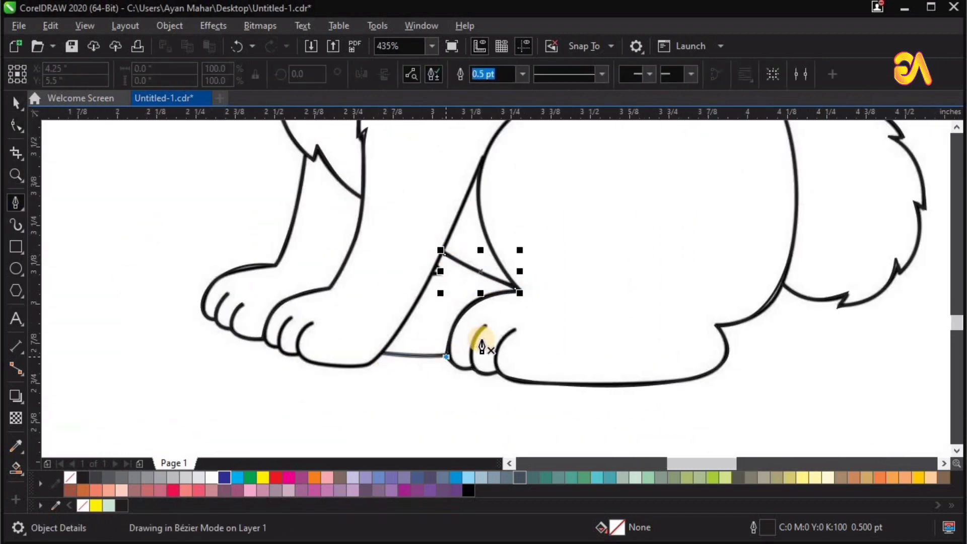
Draw two Pen lines for the hind foot's toe creases, from each crease's upper tip down to the foot's edge
click(485, 326)
double_click(472, 364)
click(515, 328)
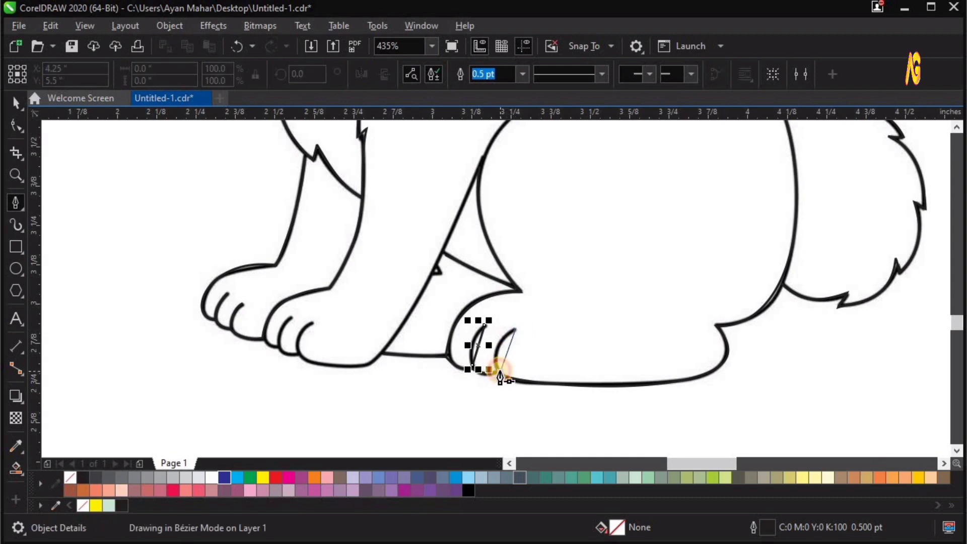
double_click(500, 371)
Convert the belly edge, the lower edge and the two hind toe lines to curves
click(16, 125)
shift+click(480, 341)
shift+click(419, 353)
shift+click(462, 262)
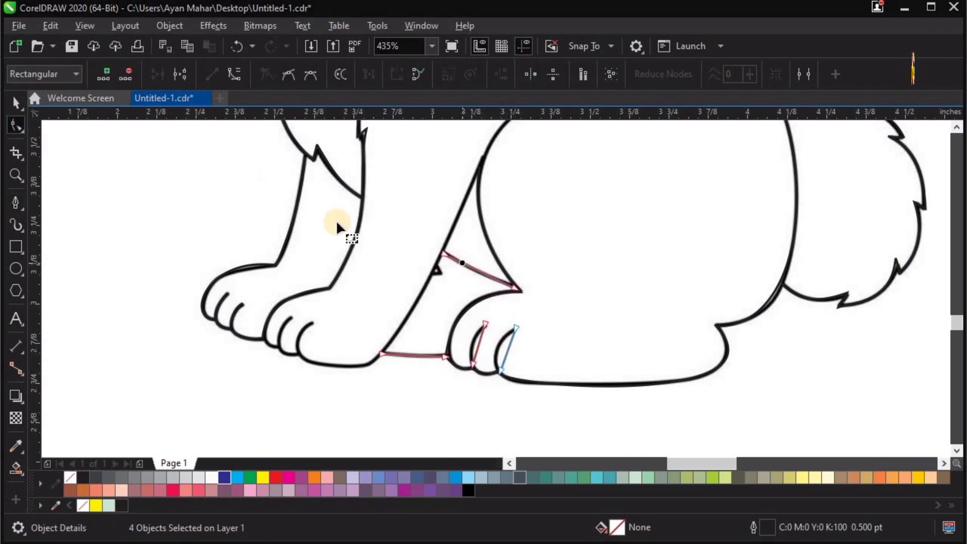
click(230, 74)
key(ctrl+a)
click(234, 76)
Bend the hind foot's toe line farther from the front leg to match the bitmap's crease
key(F2)
drag(395, 253, 618, 440)
key(space)
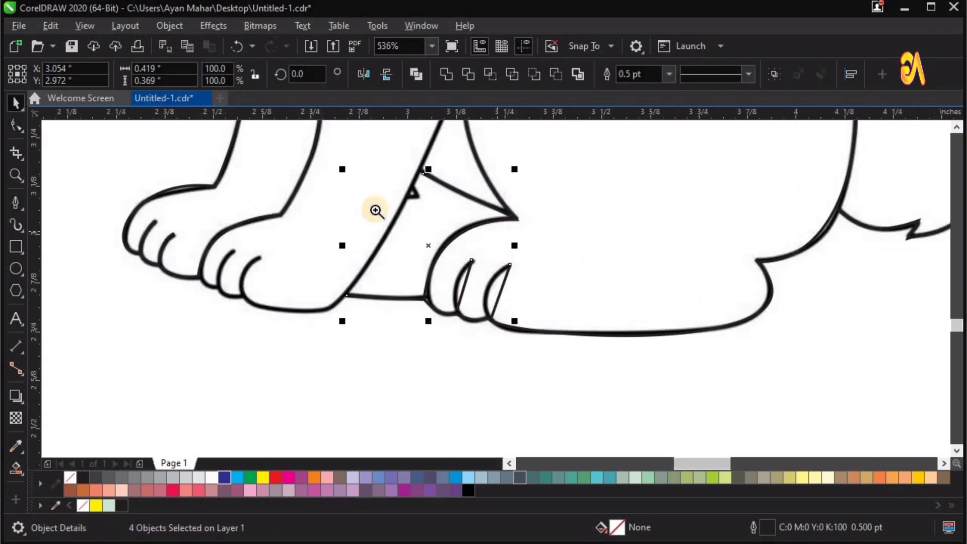
drag(376, 212, 591, 366)
click(579, 216)
key(space)
click(538, 271)
click(550, 240)
drag(536, 279, 485, 275)
drag(521, 318, 493, 328)
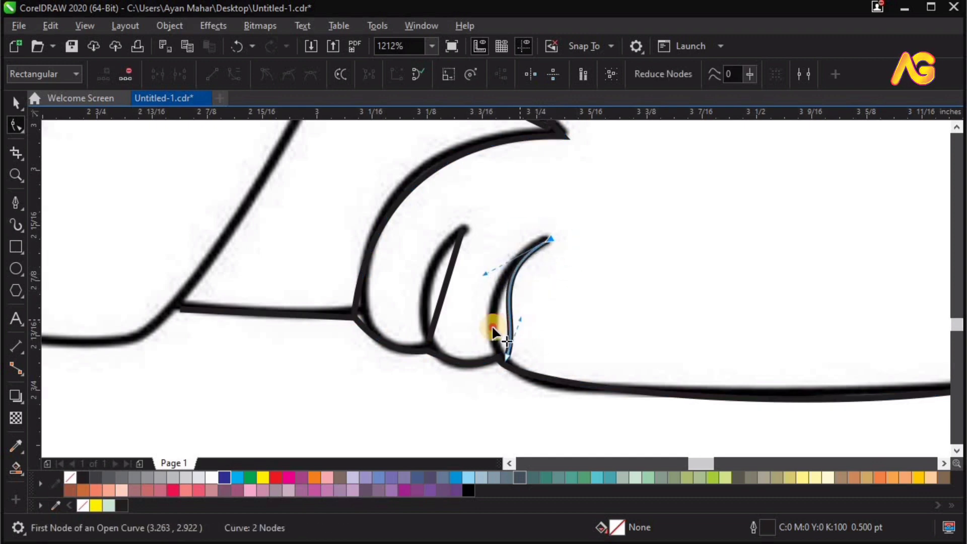
Bend the hind foot's toe line nearer the front leg to follow its crease in the bitmap
click(457, 251)
click(456, 255)
click(465, 230)
drag(452, 266, 417, 262)
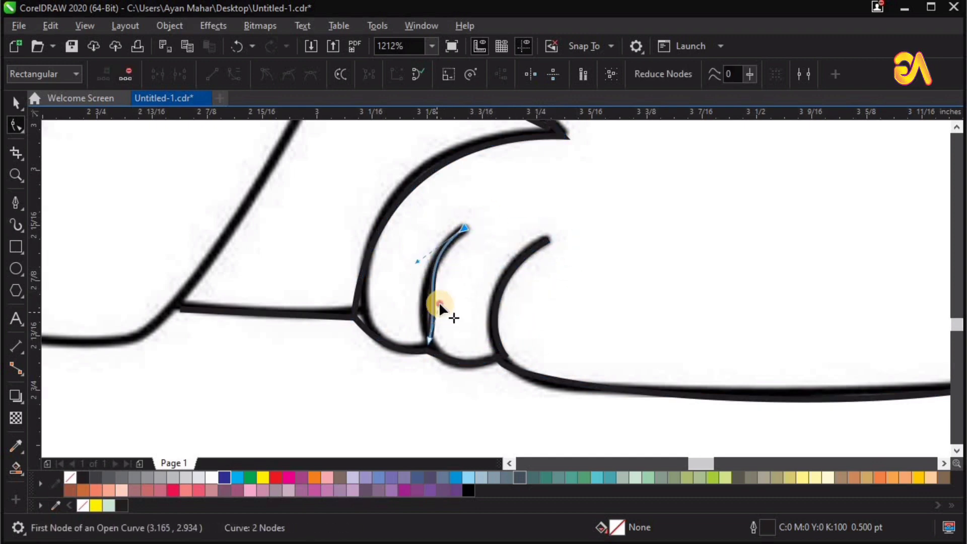
drag(440, 303, 423, 307)
Fit the short lower edge and the belly edge to the bitmap, joining the belly edge to the front leg and thigh
click(284, 316)
click(179, 307)
click(346, 315)
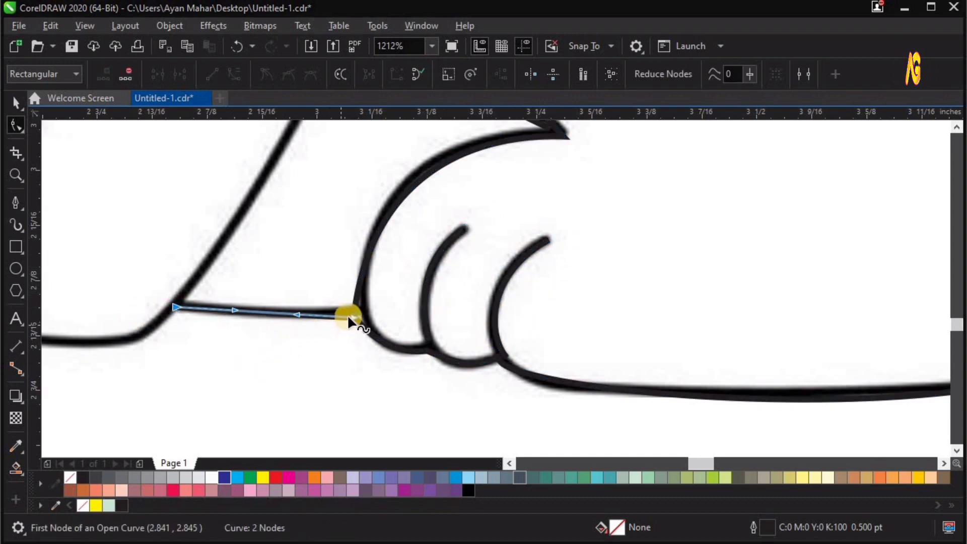
scroll(454, 305, down, 6)
scroll(621, 320, up, 8)
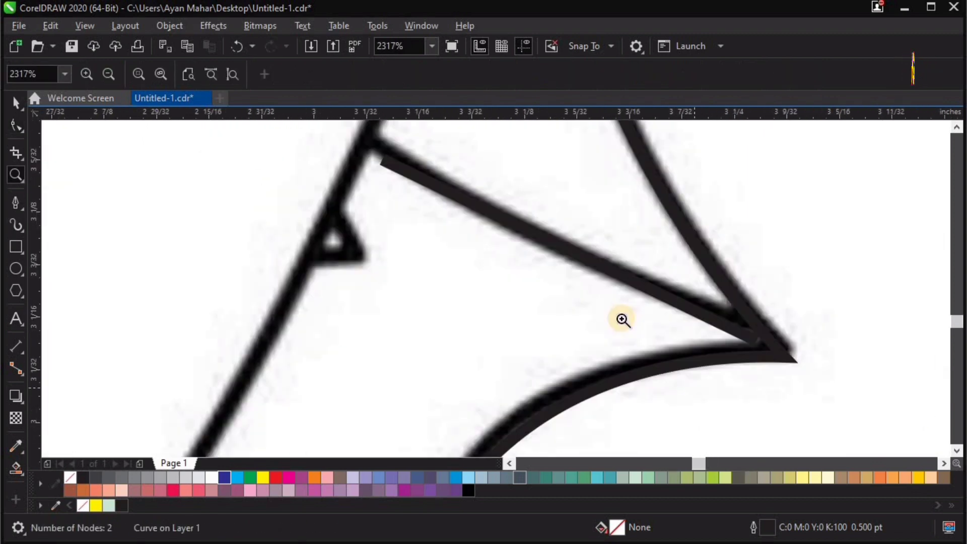
key(space)
click(376, 155)
key(F10)
click(758, 339)
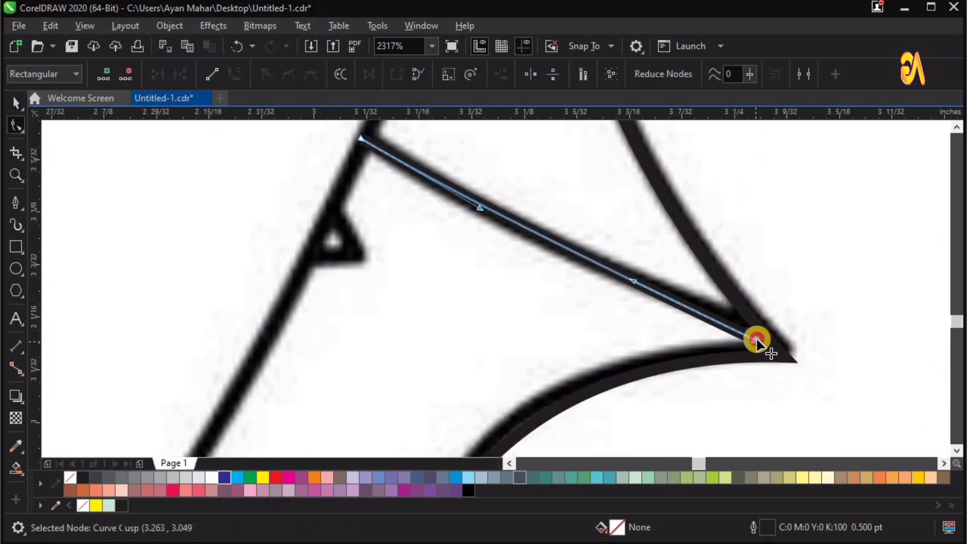
Trace the small triangular tuft behind the near front leg as a three-node Pen shape and fit it to the bitmap
key(space)
click(346, 233)
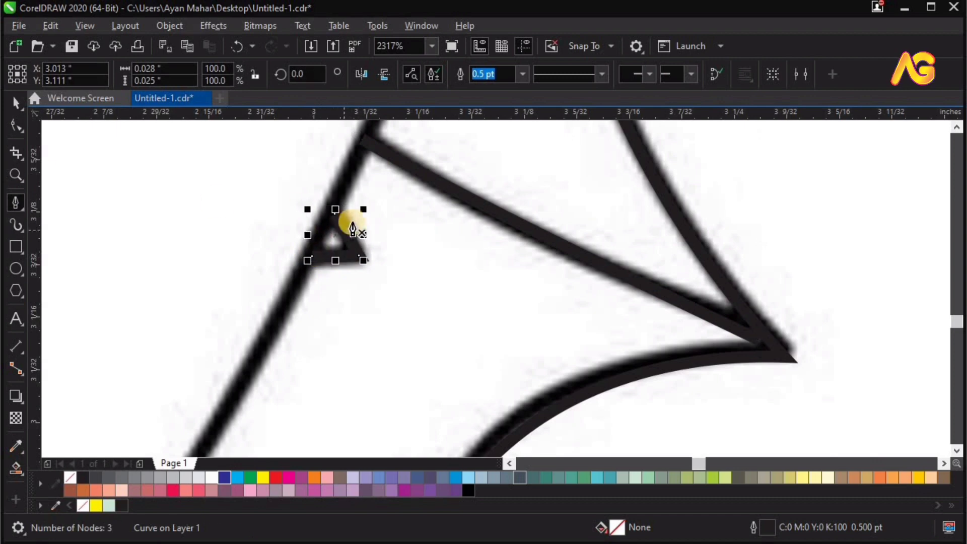
key(F10)
key(ctrl+a)
drag(343, 237, 367, 270)
key(space)
key(Escape)
scroll(190, 259, down, 10)
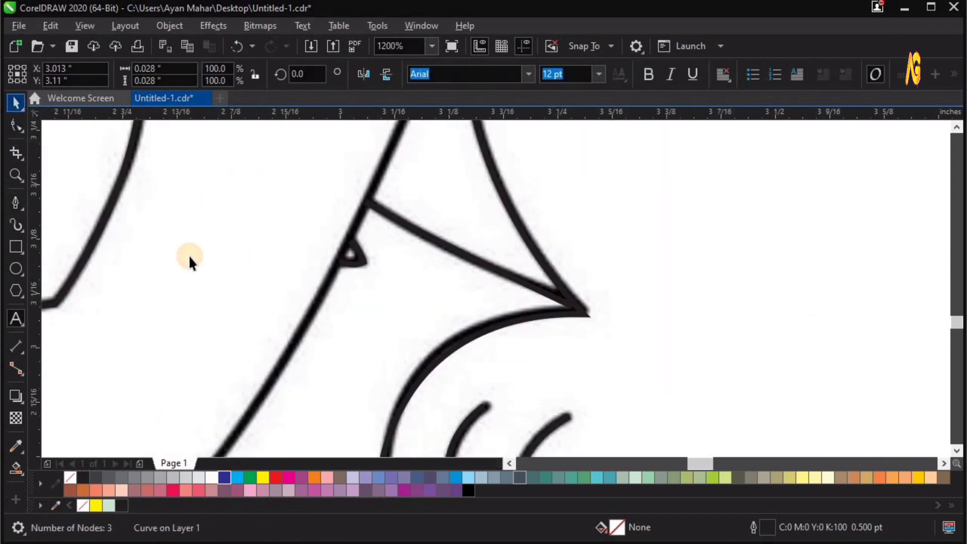
Move the rabbit bitmap off the tracing and remove it, leaving only the line art
click(602, 259)
click(649, 250)
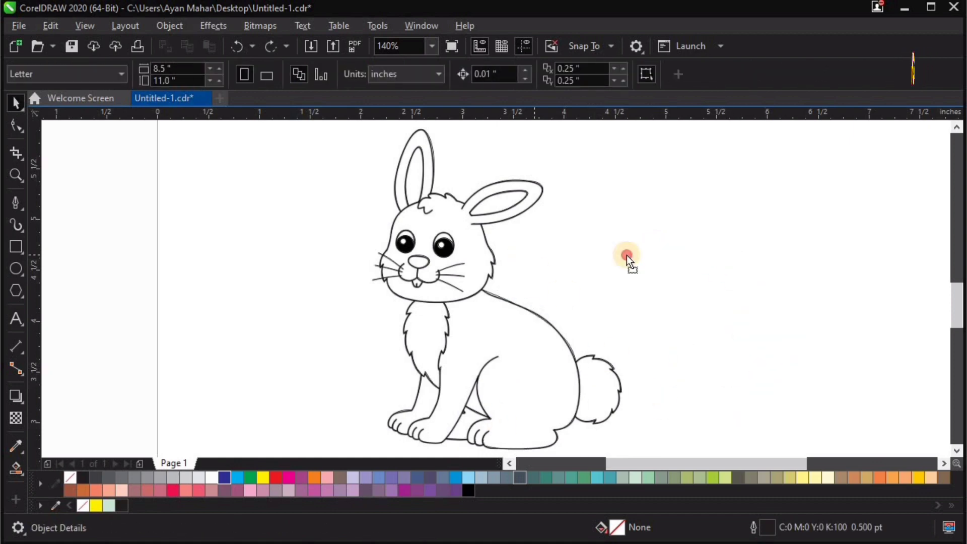
drag(627, 255, 931, 252)
key(ctrl+z)
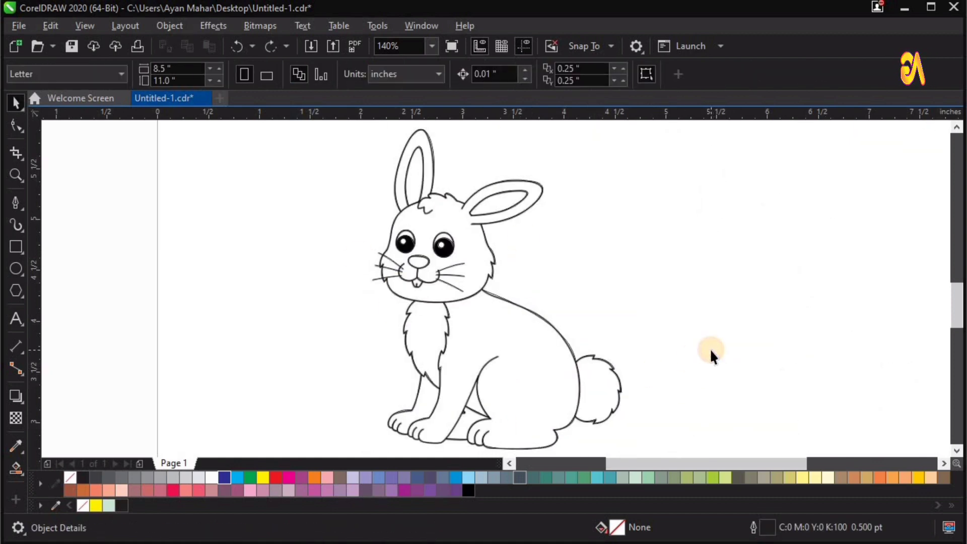
click(840, 228)
drag(464, 306, 784, 268)
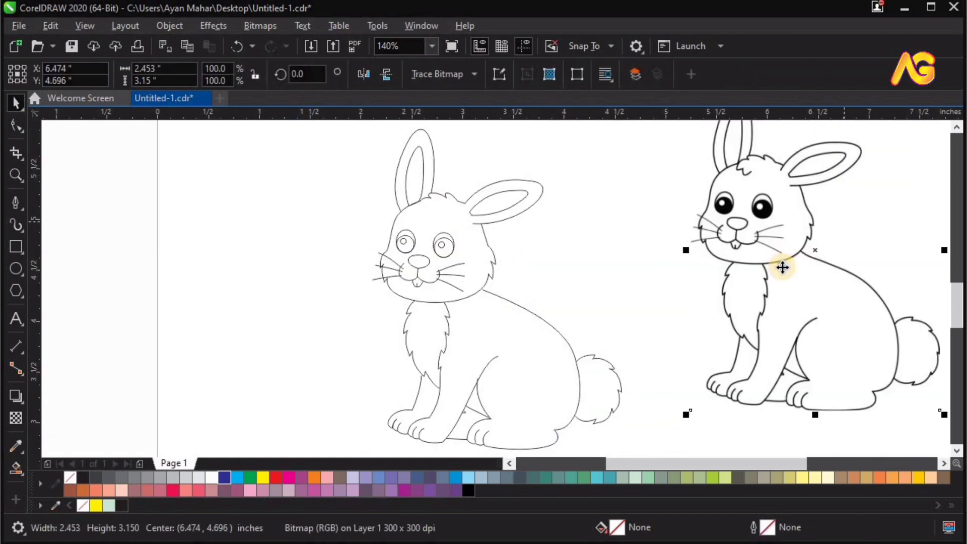
right_click(784, 268)
click(818, 316)
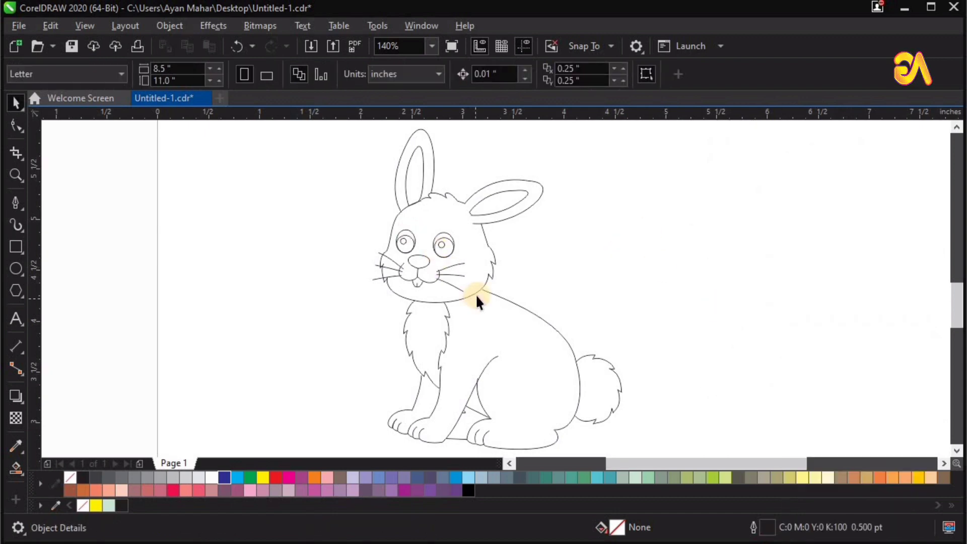
Fill the body, the head and the small cheek area between the whiskers with 20% black
click(438, 330)
click(183, 483)
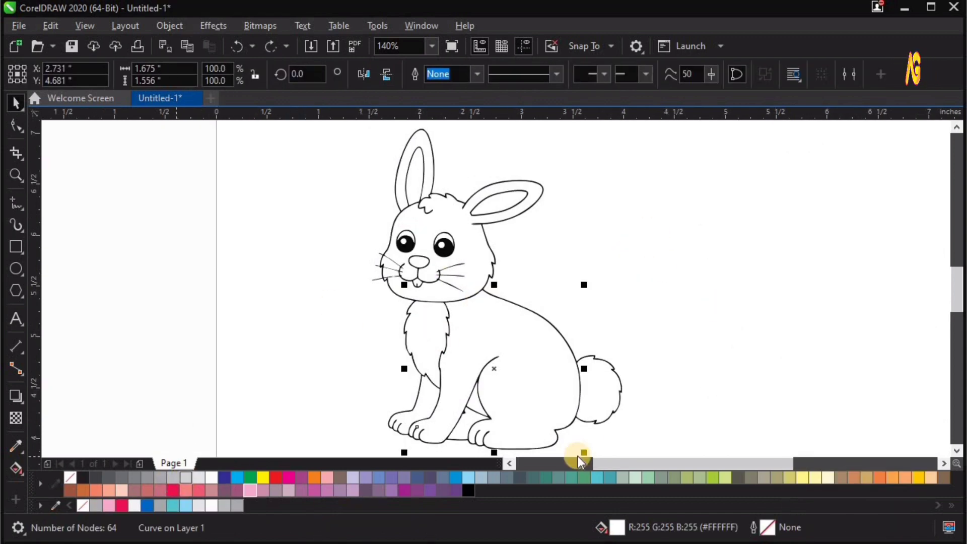
click(471, 259)
key(F2)
drag(314, 348, 659, 181)
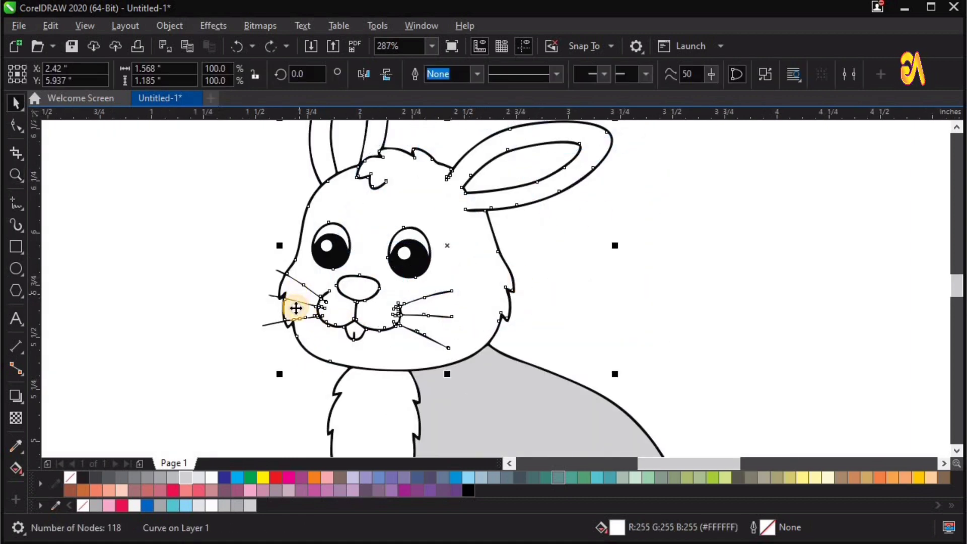
shift+click(296, 309)
click(186, 479)
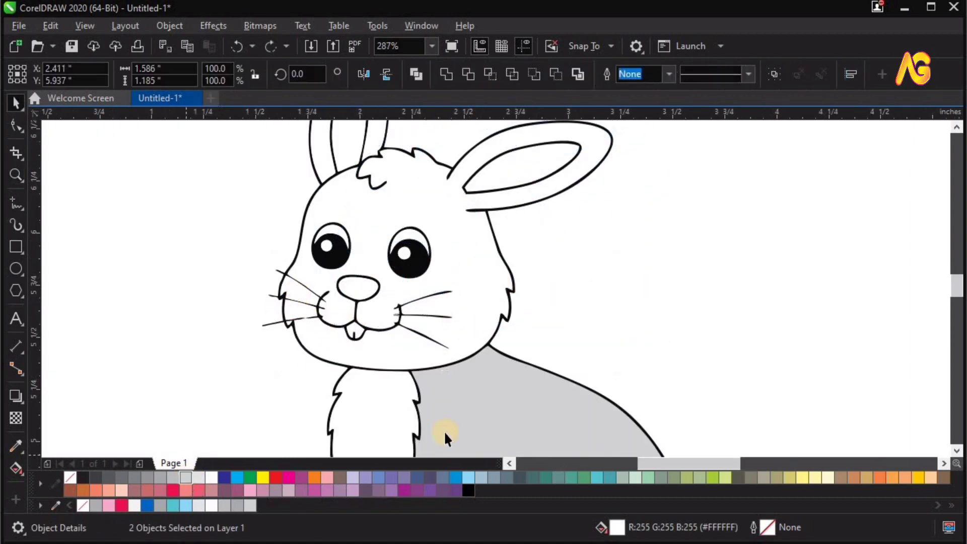
Combine the small white sliver in the lower cheek tuft with the grey head shape
click(262, 324)
key(F2)
drag(243, 300, 417, 379)
click(315, 217)
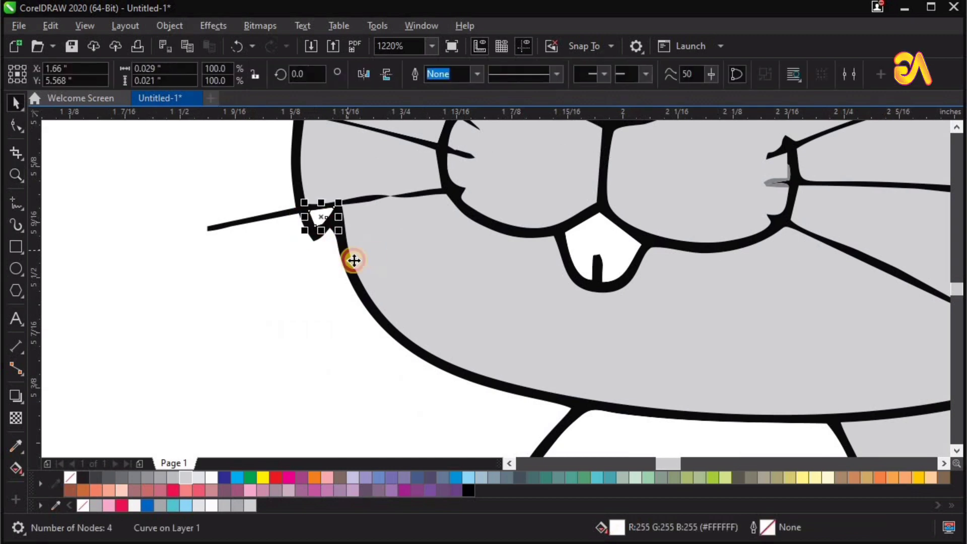
shift+click(347, 259)
key(ctrl+l)
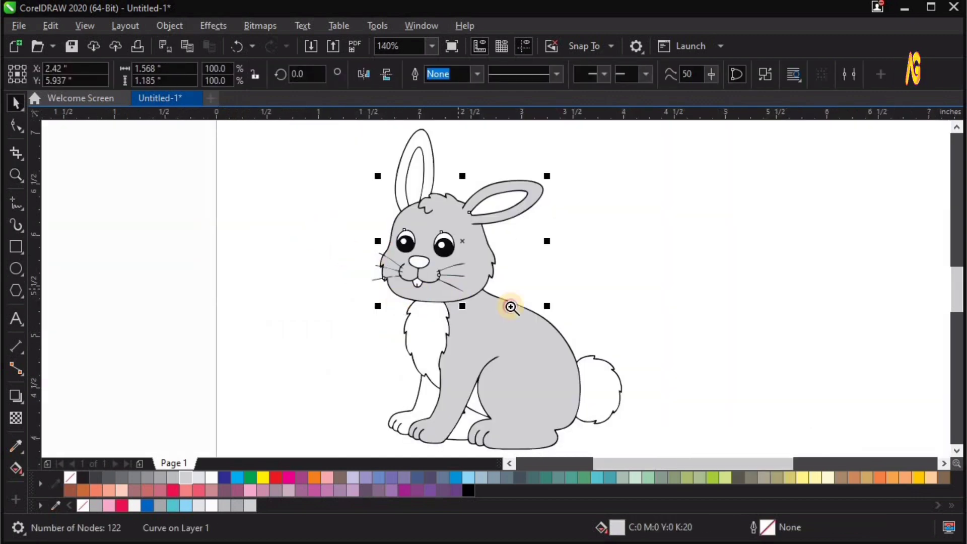
Combine the separate cheek area between the whiskers with the grey head shape
drag(511, 306, 512, 306)
click(336, 266)
click(354, 261)
shift+click(395, 234)
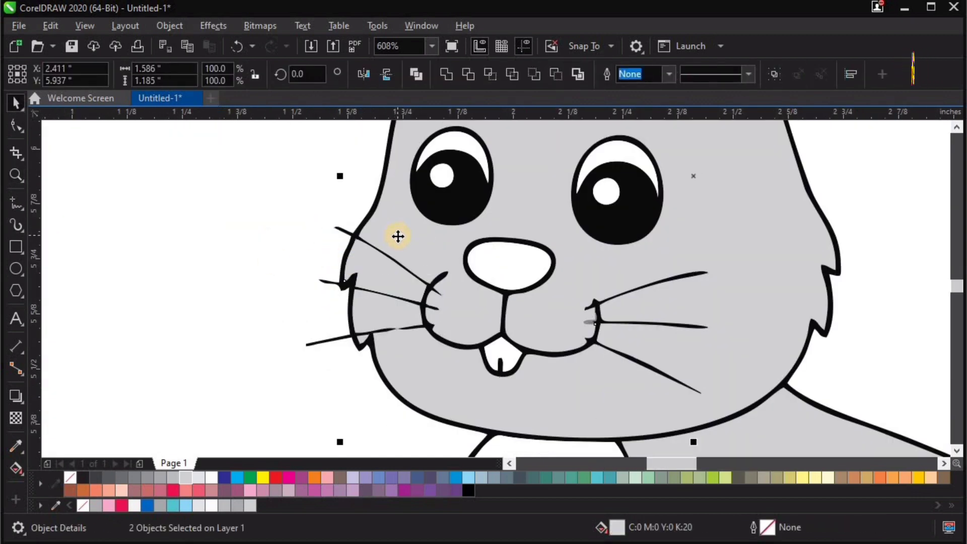
key(ctrl+l)
click(923, 209)
key(F4)
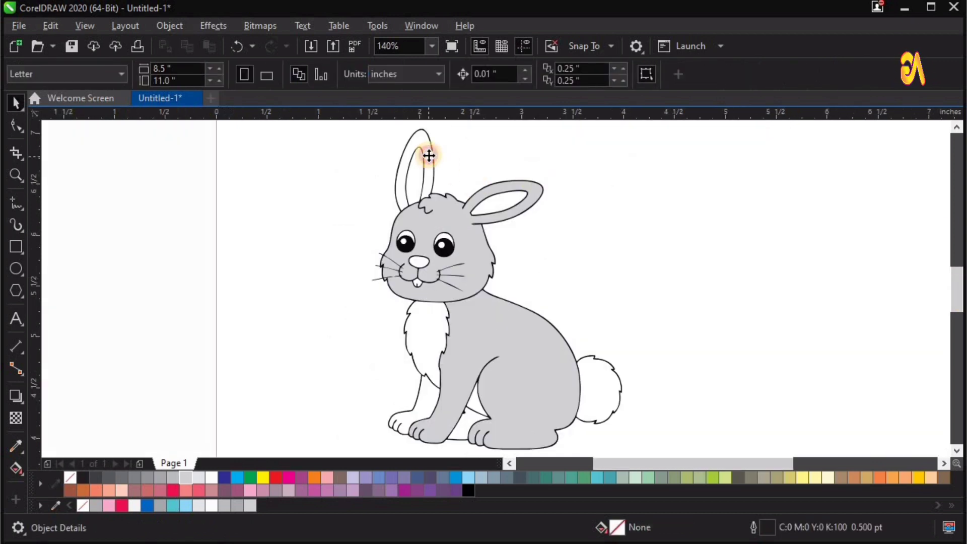
Fill the outer part of the upright ear with 20% black
click(429, 156)
click(185, 475)
click(661, 289)
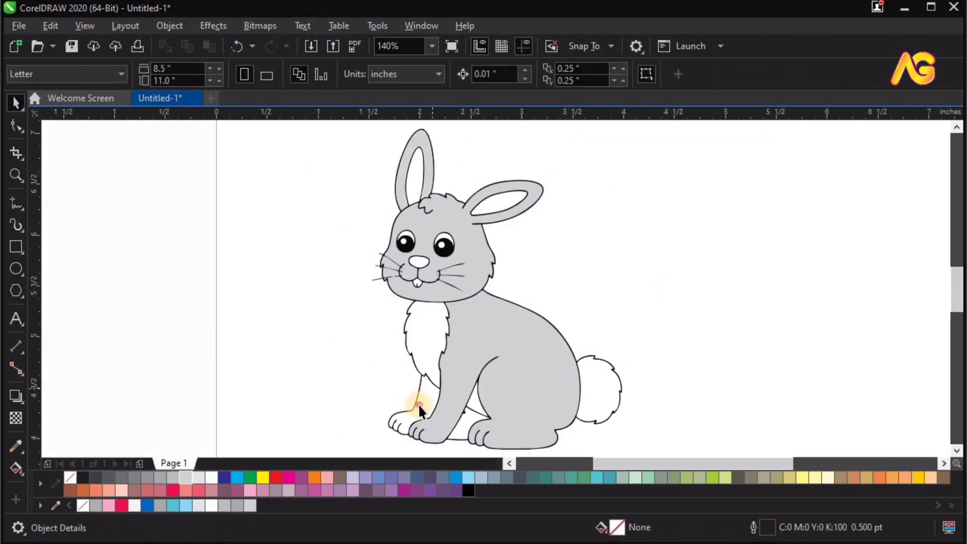
Fill the far front leg and the two areas between the near front leg and hind foot with 20% black
click(418, 404)
key(z)
click(481, 385)
key(space)
shift+click(480, 349)
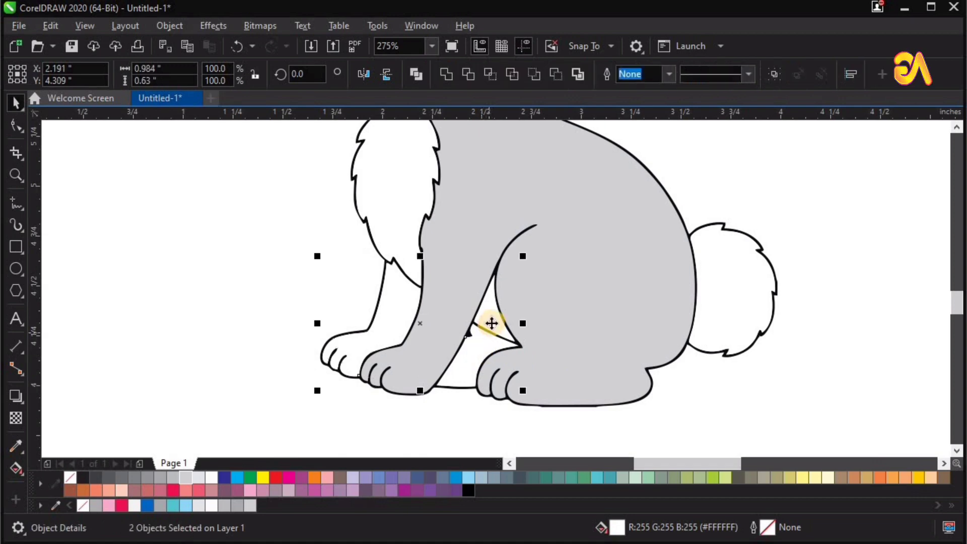
shift+click(492, 323)
click(187, 478)
click(759, 380)
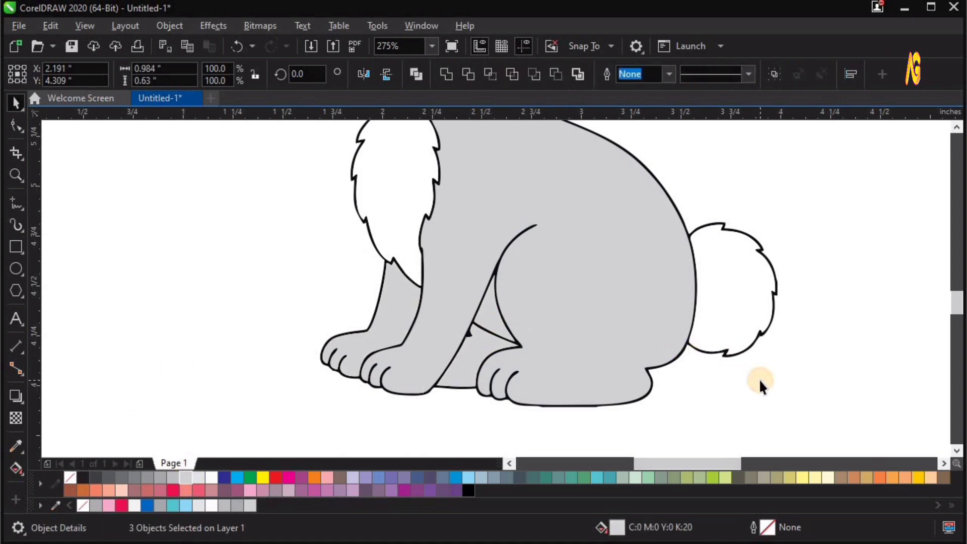
key(F4)
click(513, 383)
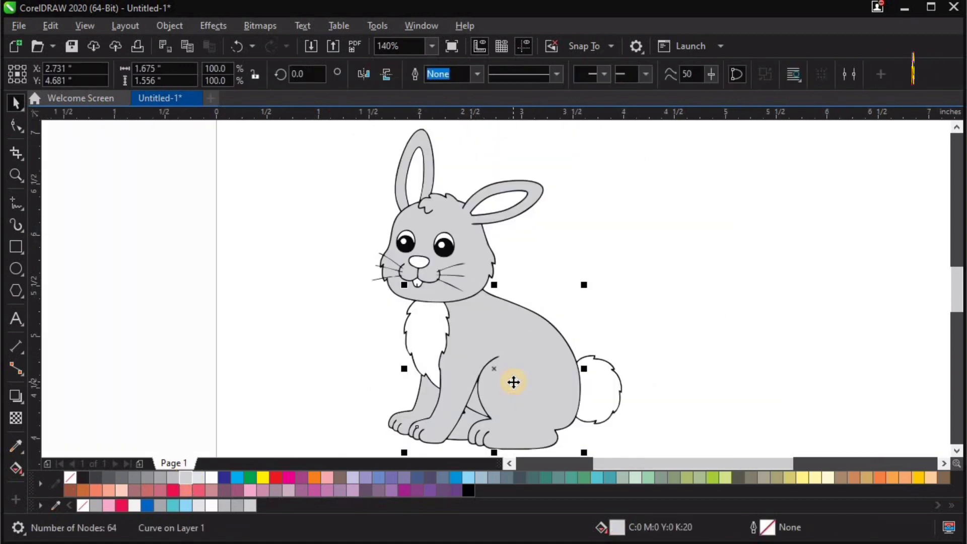
Fill the large dark circles of both eyes with blue #0366C3
key(z)
drag(523, 281, 338, 198)
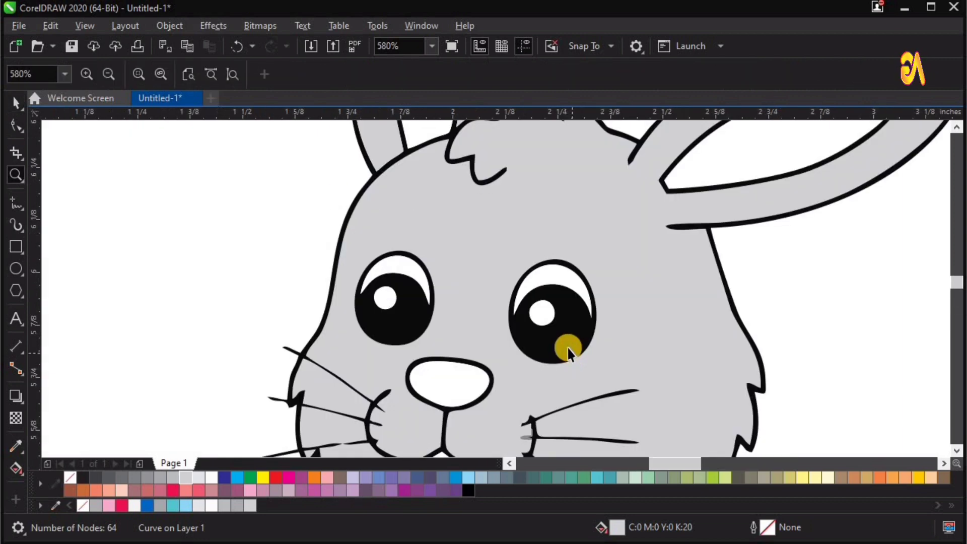
key(space)
click(569, 348)
scroll(756, 330, down, 2)
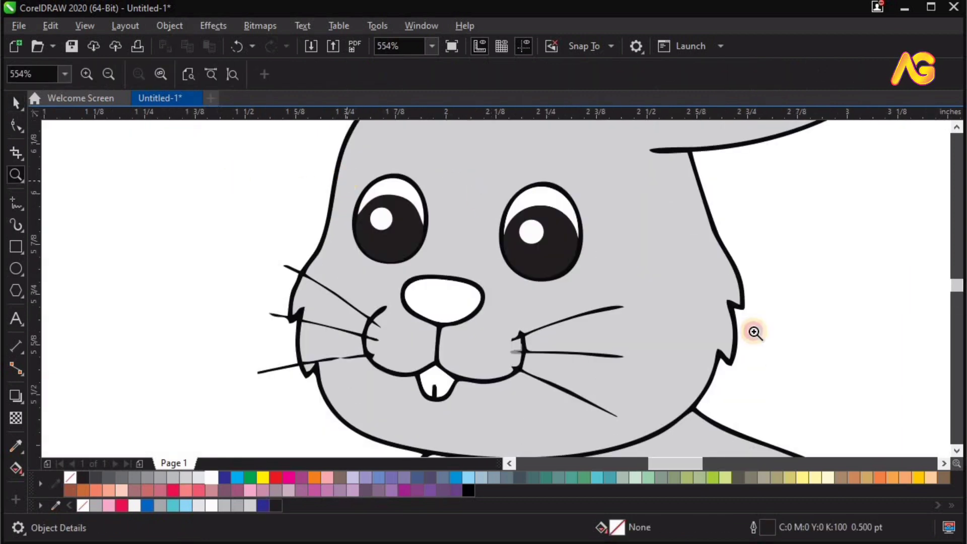
drag(755, 331, 207, 251)
key(space)
click(382, 307)
shift+click(613, 334)
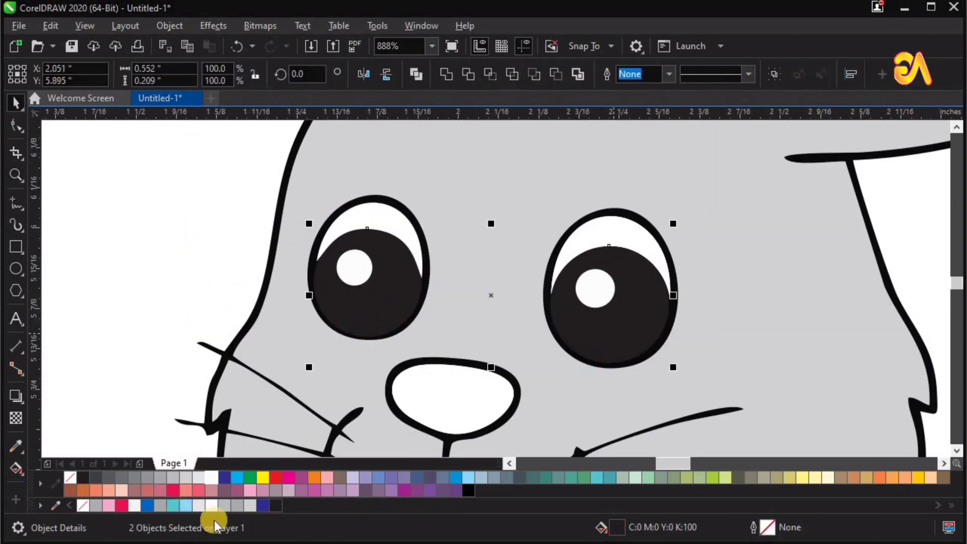
click(260, 506)
click(150, 503)
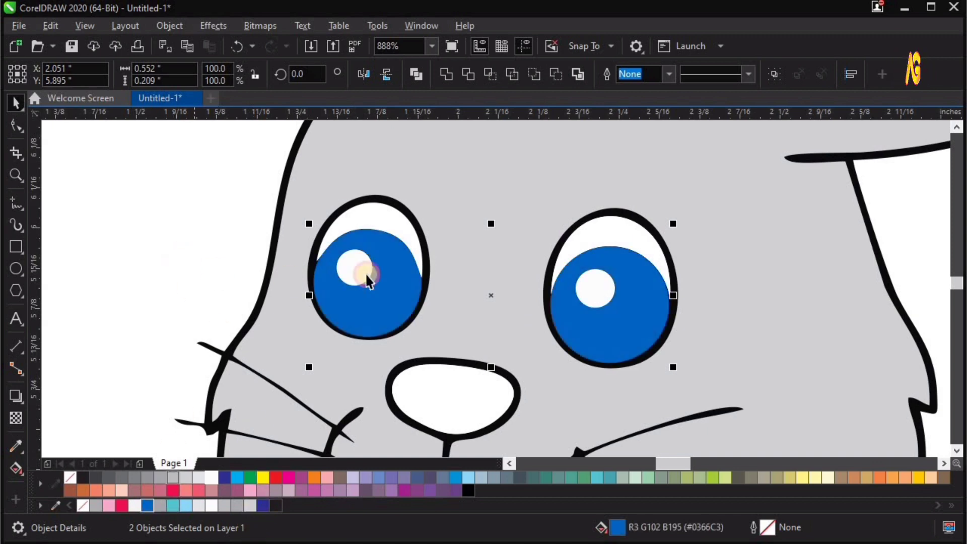
Try a black fill on the small highlight circles in both eyes
click(507, 296)
click(355, 267)
shift+click(596, 288)
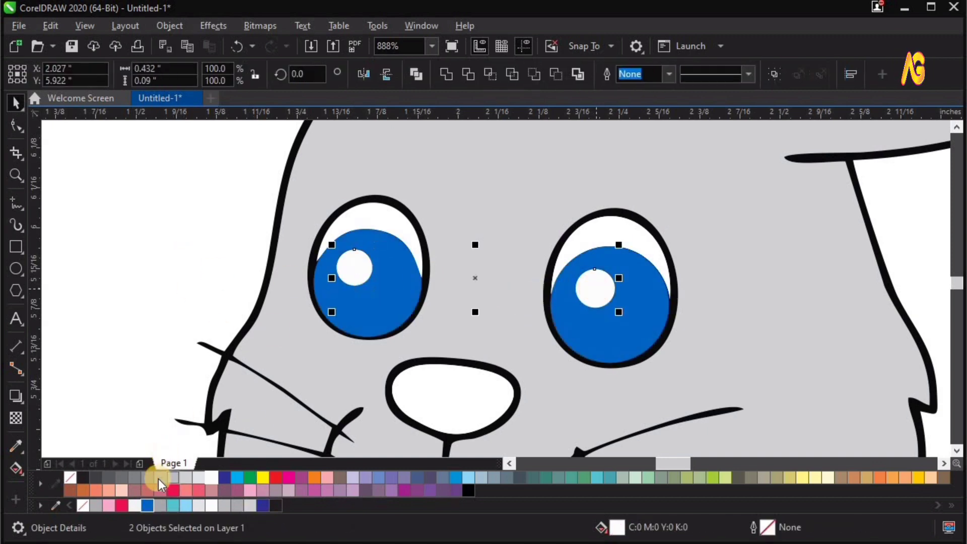
click(273, 506)
key(Escape)
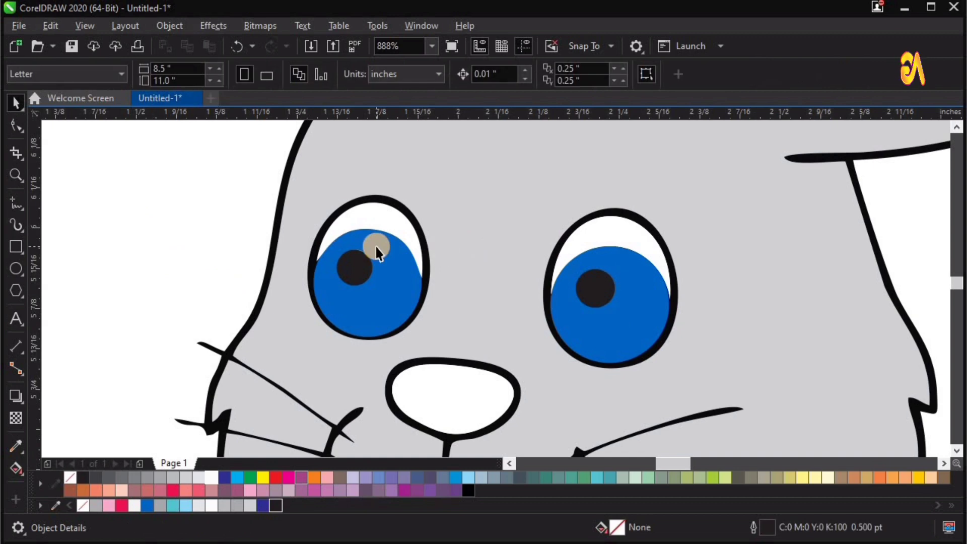
Undo the black fill on the eye highlights and check both eyes
key(F4)
key(F2)
drag(326, 199, 540, 302)
key(ctrl+z)
key(F2)
drag(269, 164, 666, 339)
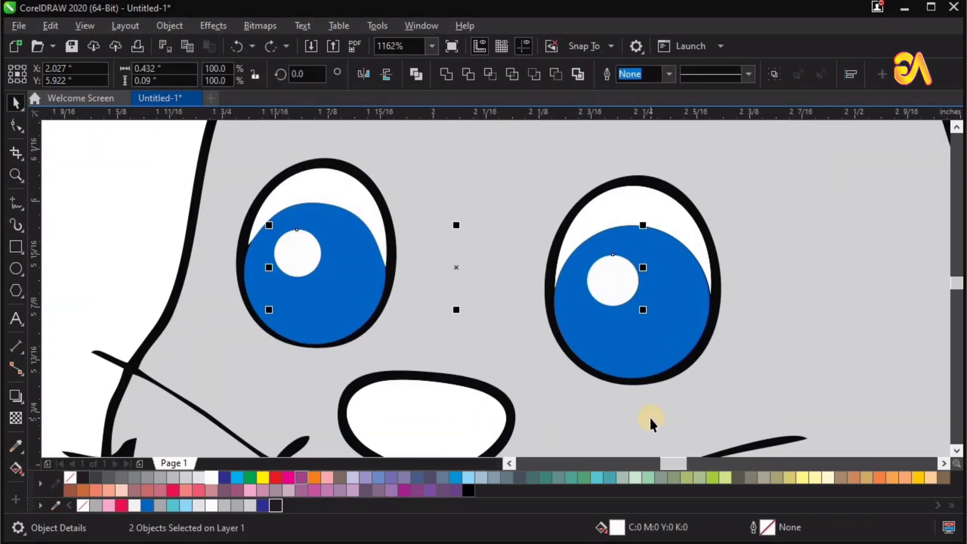
key(F4)
click(660, 254)
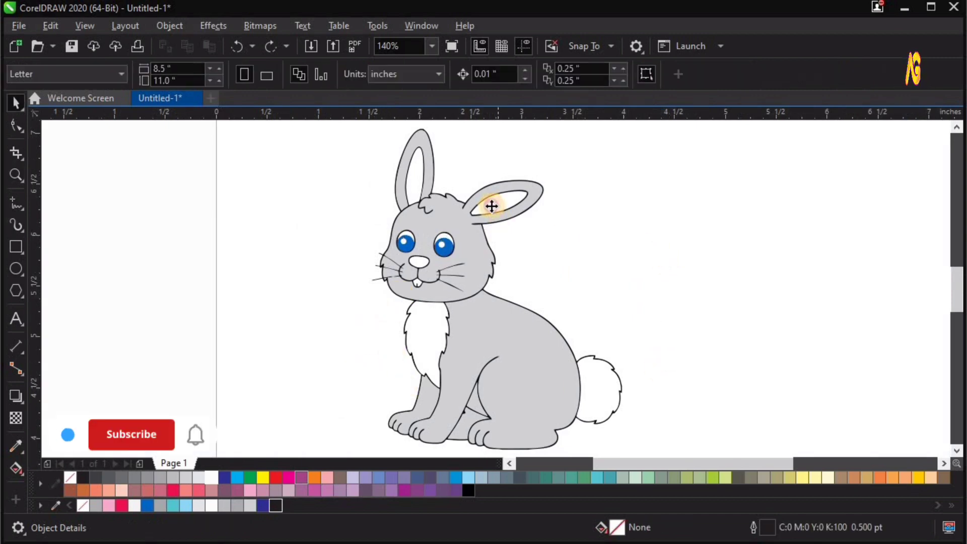
Fill the inner areas of both ears with the pink Light Violet colour
click(492, 205)
shift+click(417, 190)
click(109, 506)
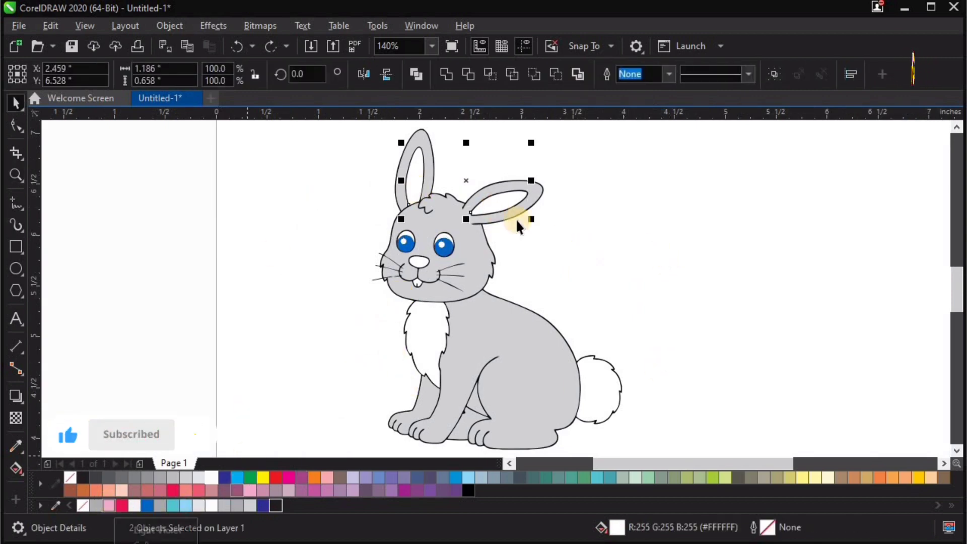
key(F2)
drag(759, 130, 278, 265)
key(F4)
key(space)
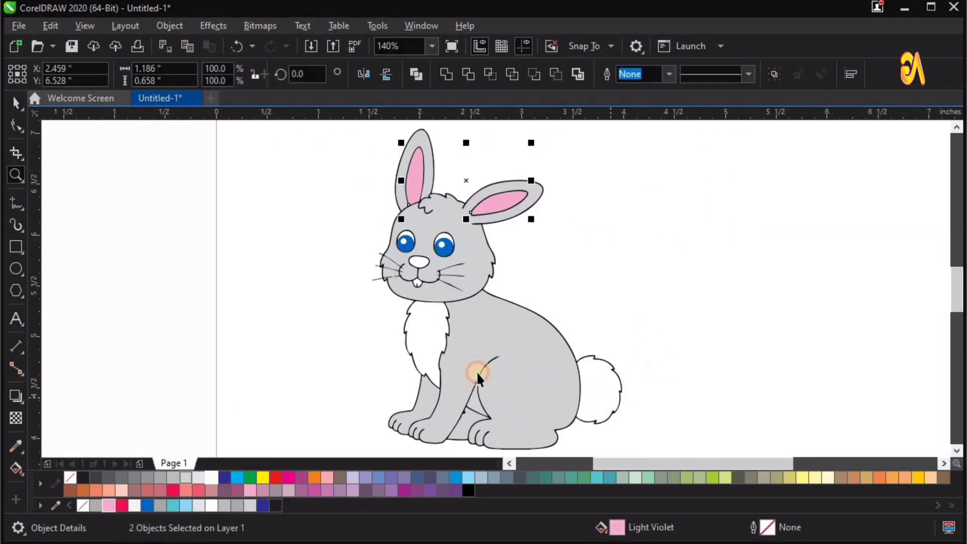
Apply an inner shadow to the grey body shape, pulling it toward the tail so the chest side darkens
click(478, 372)
click(470, 350)
key(F2)
drag(270, 278, 633, 449)
key(space)
key(F4)
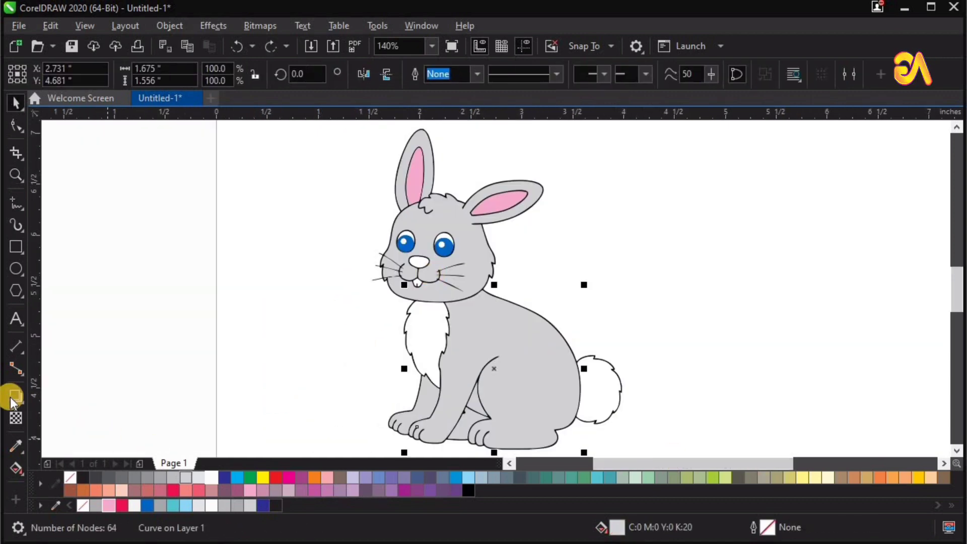
click(15, 397)
click(171, 78)
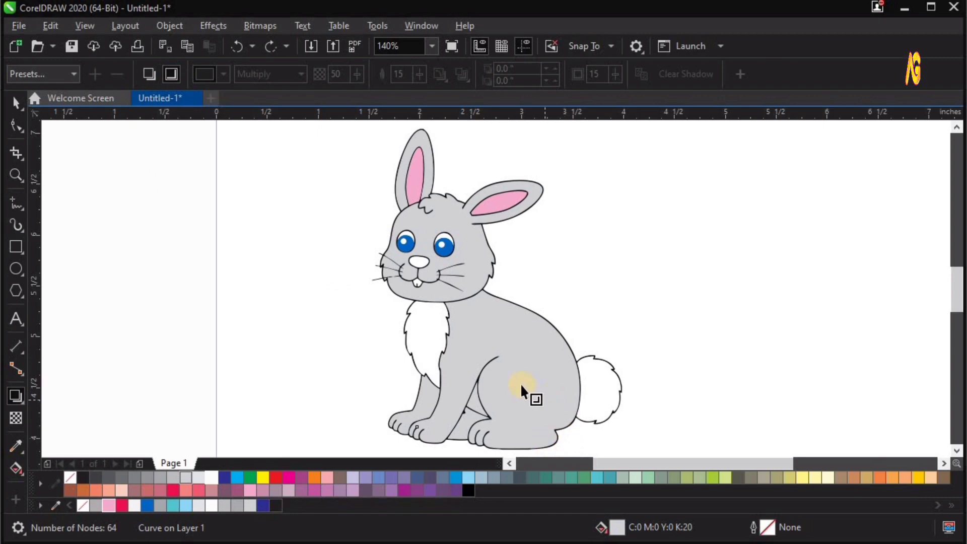
drag(536, 379, 594, 399)
Apply inner shadows to the far front leg and to the two small grey areas between the front and hind legs
drag(414, 404, 386, 408)
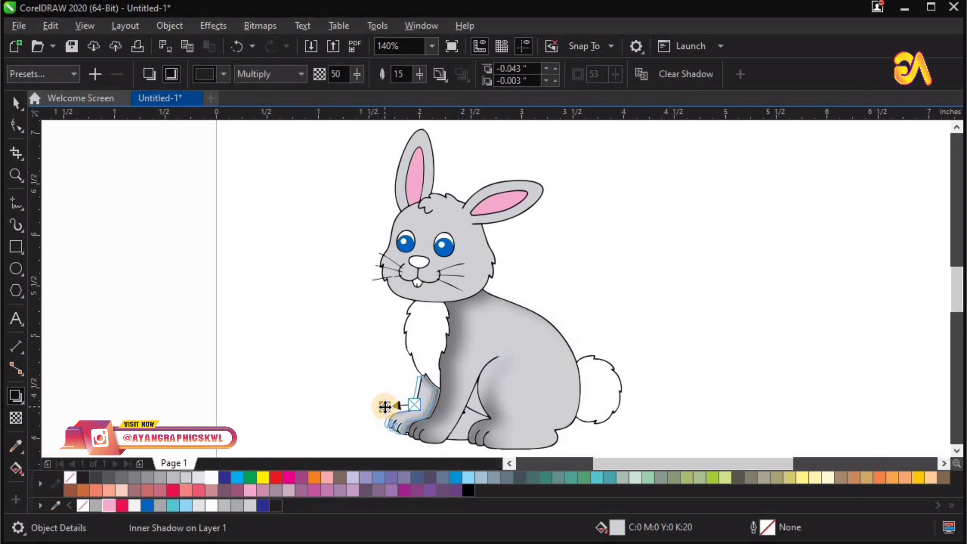
click(472, 422)
drag(469, 423, 467, 444)
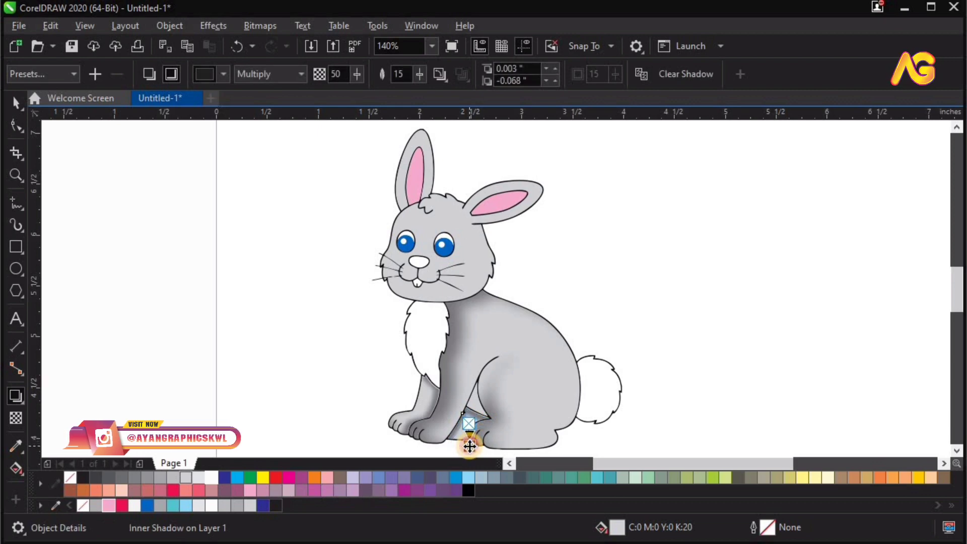
click(476, 403)
mouse_move(487, 401)
mouse_down()
mouse_move(501, 402)
mouse_move(483, 406)
mouse_up()
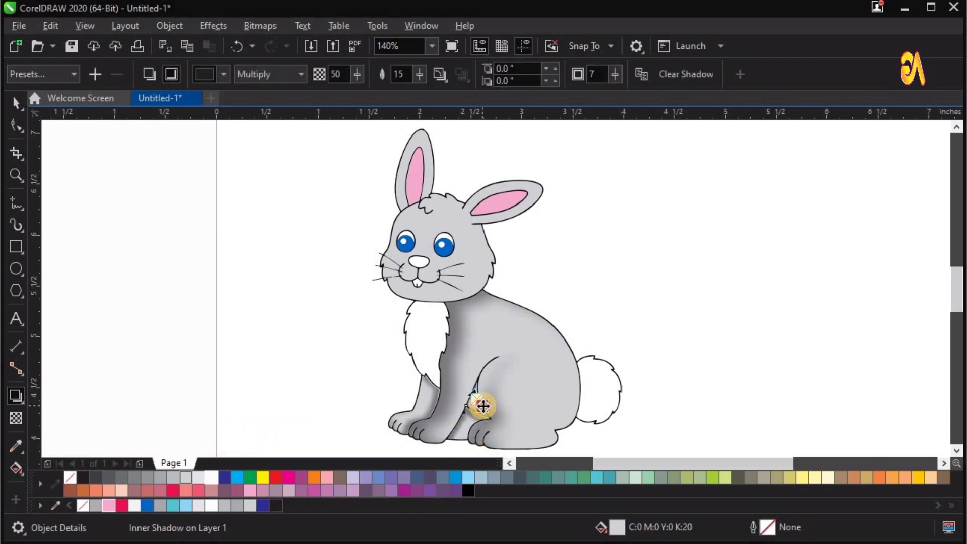
Apply inner shadows to the grey head shape and to the pink inner areas of both ears
click(469, 235)
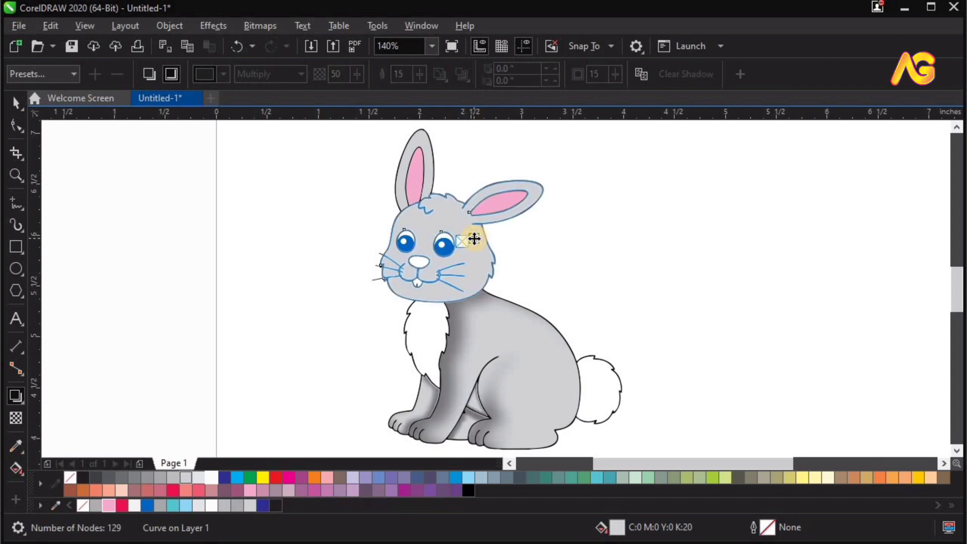
mouse_move(471, 239)
mouse_down()
mouse_move(503, 261)
mouse_move(467, 309)
mouse_up()
drag(288, 341, 682, 130)
key(space)
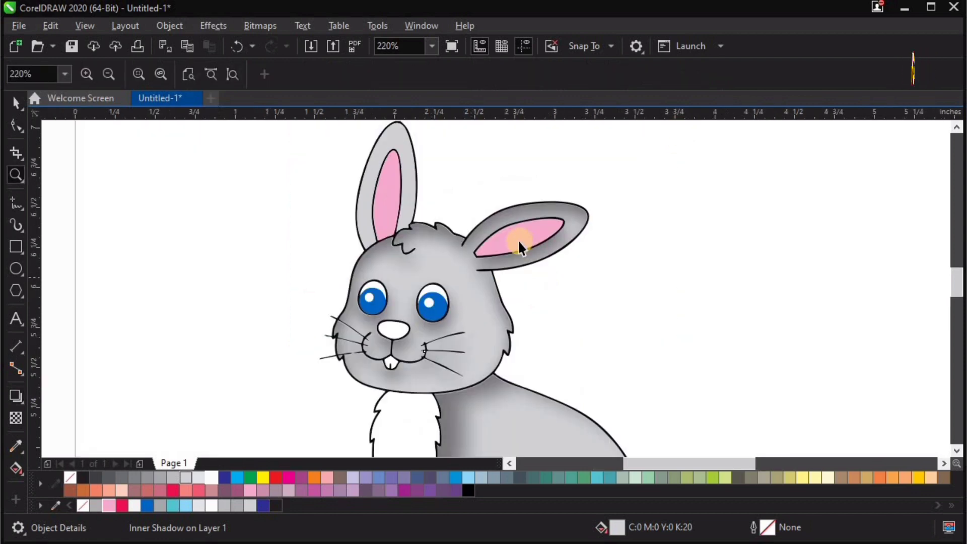
click(518, 240)
click(22, 393)
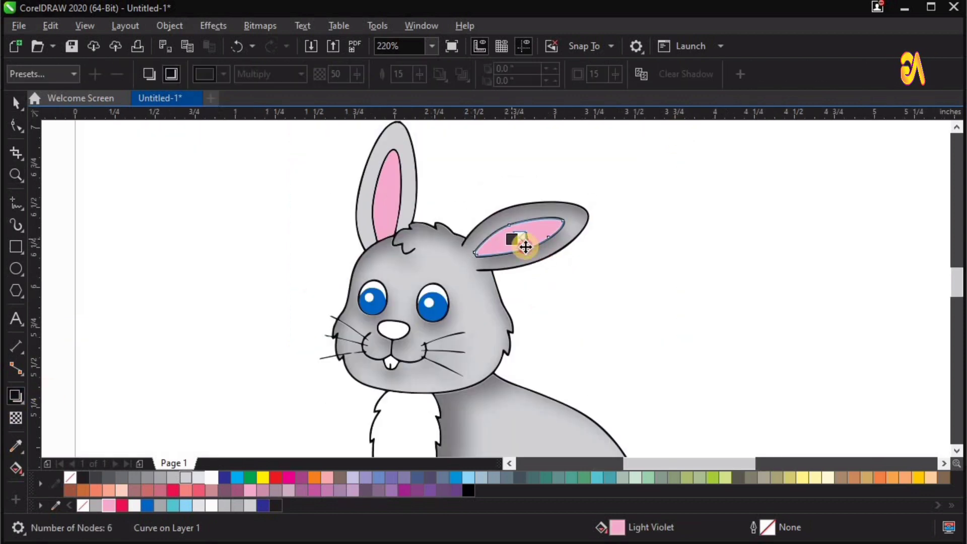
drag(526, 247, 528, 252)
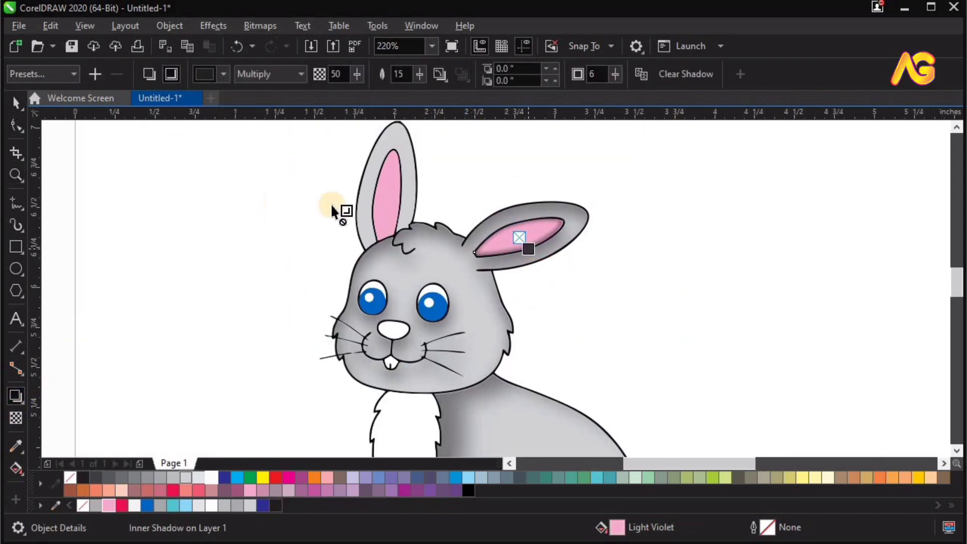
click(407, 198)
drag(408, 199, 392, 197)
click(529, 175)
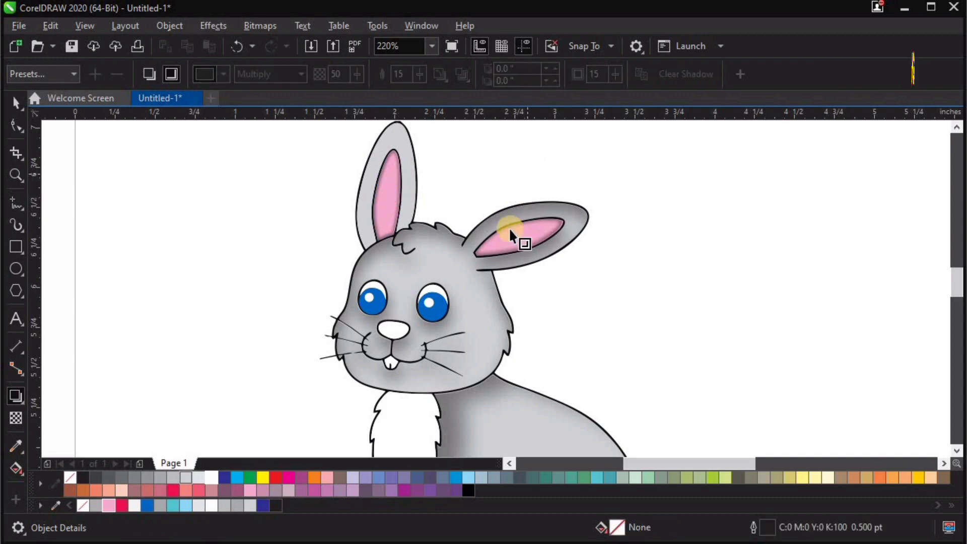
Apply inner shadows to both blue eye circles, offset about 0.011, -0.002 in on the right eye and 0.005, -0.002 in on the left
drag(328, 257, 576, 375)
key(space)
click(456, 282)
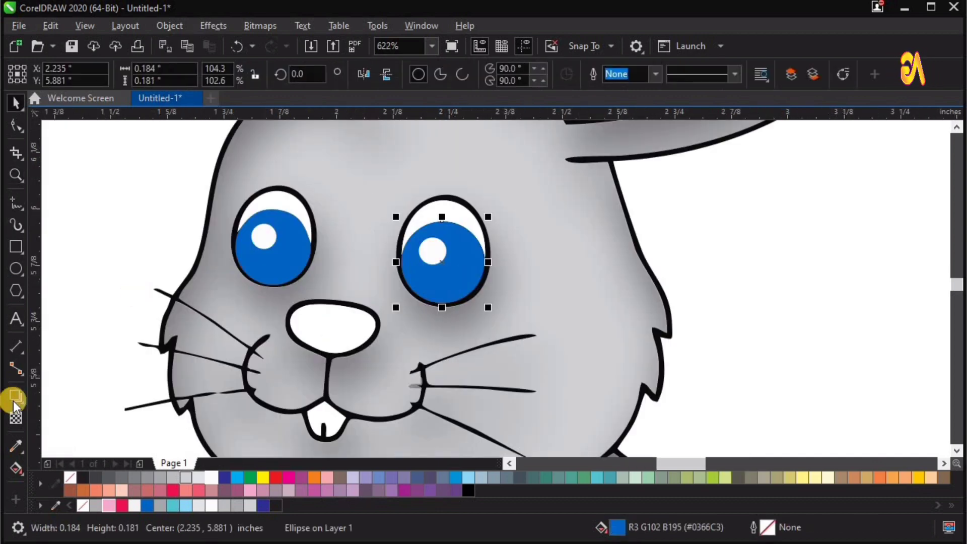
click(16, 399)
drag(482, 255, 490, 272)
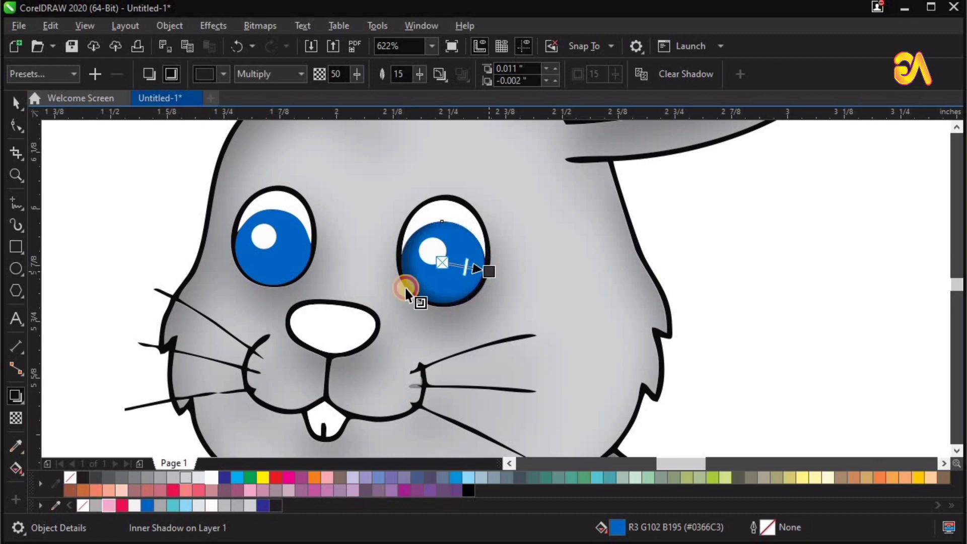
drag(283, 258, 313, 265)
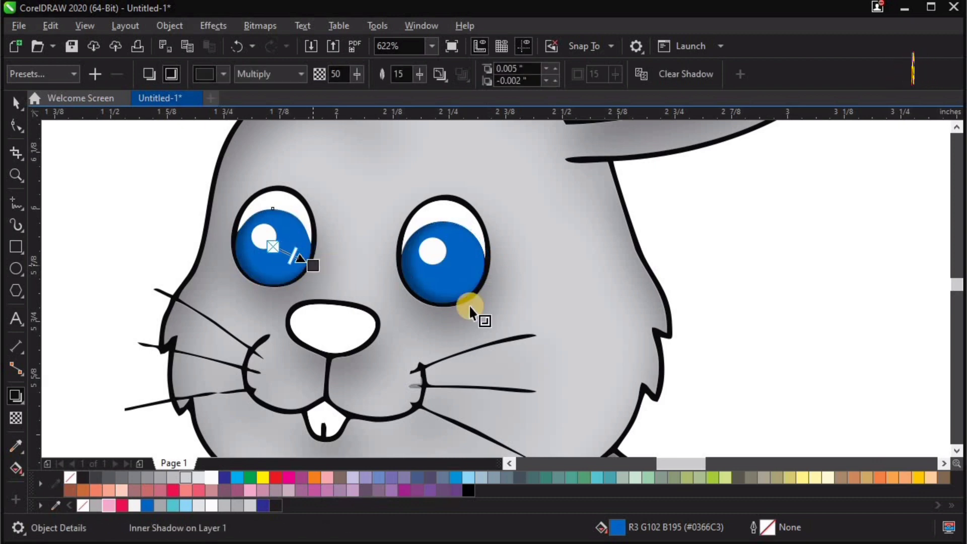
Fill the nose with the pink Light Violet colour and give it a downward inner shadow
key(space)
click(328, 324)
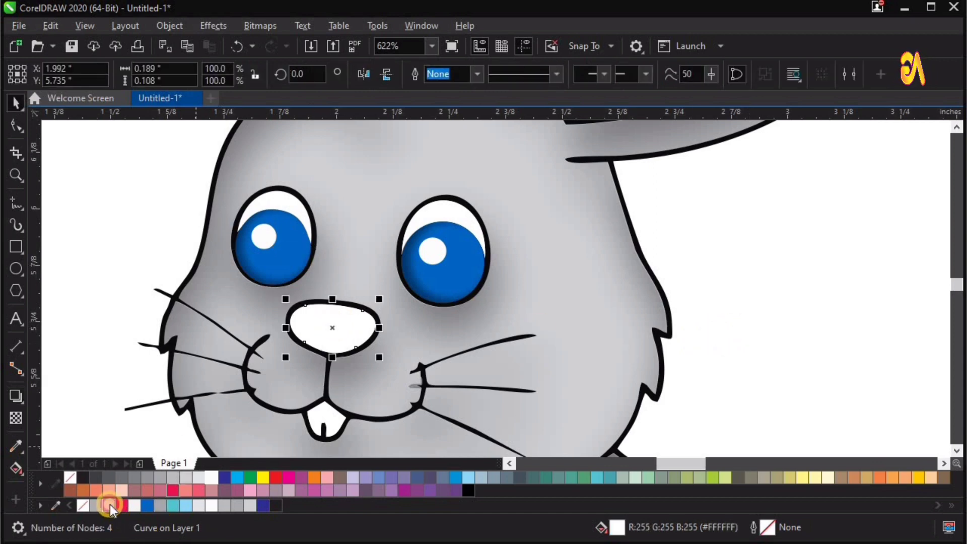
click(108, 505)
click(15, 399)
drag(333, 328, 332, 361)
key(space)
click(778, 278)
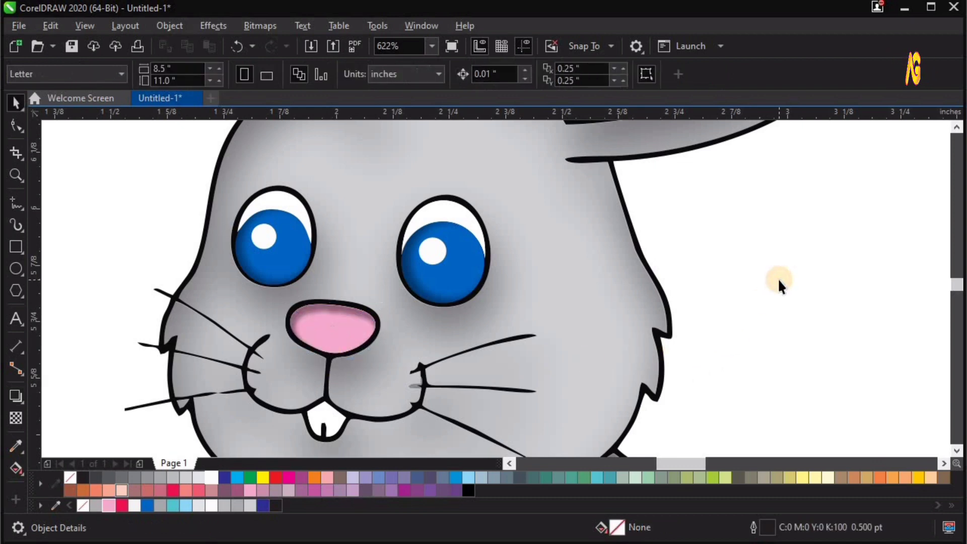
Fill the chest fur and the tail with light grey C:0 M:0 Y:0 K:10
key(F4)
key(z)
mouse_move(620, 448)
mouse_down()
mouse_move(412, 283)
mouse_move(703, 474)
mouse_up()
key(space)
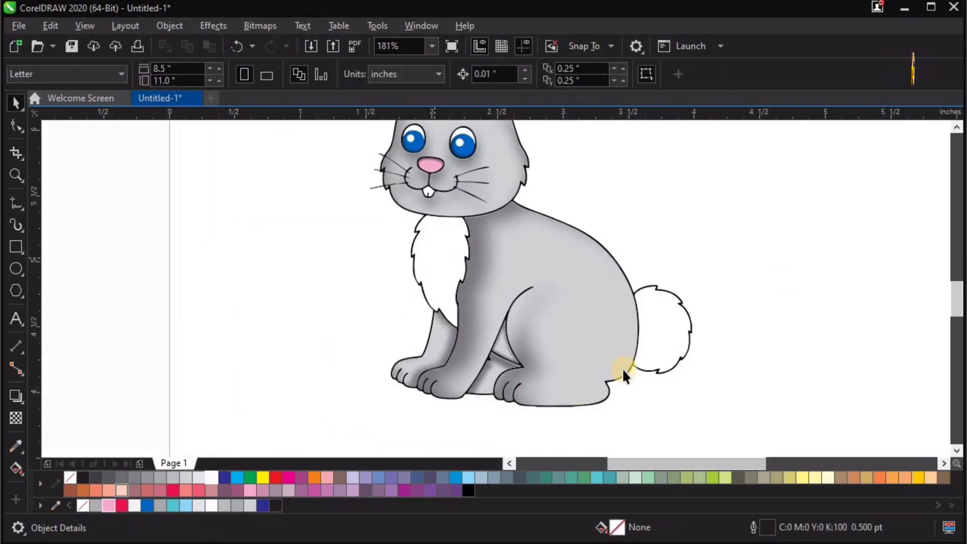
click(442, 265)
shift+click(656, 341)
click(198, 477)
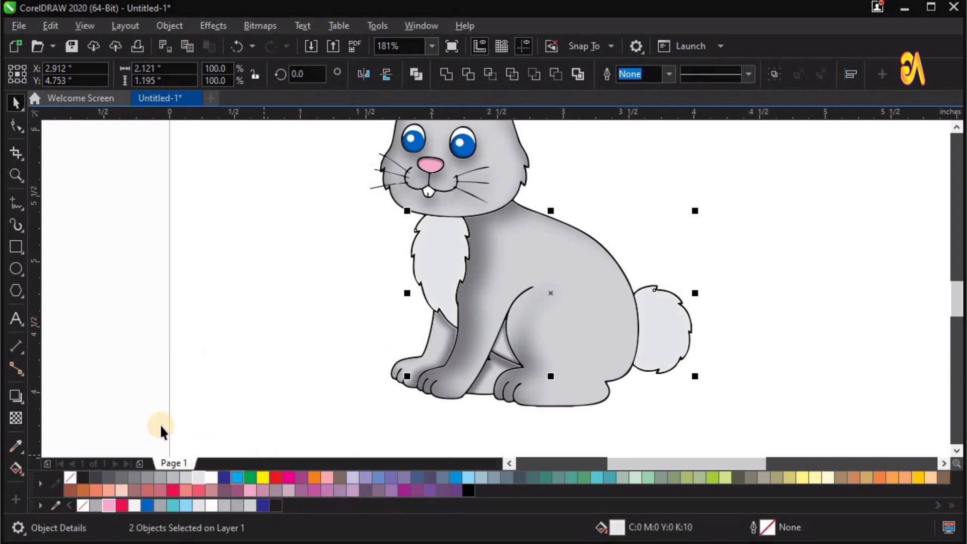
Apply inner shadows to the tail, offset about 0.025, -0.02 in, and downward to the chest fur
click(18, 397)
key(space)
click(757, 320)
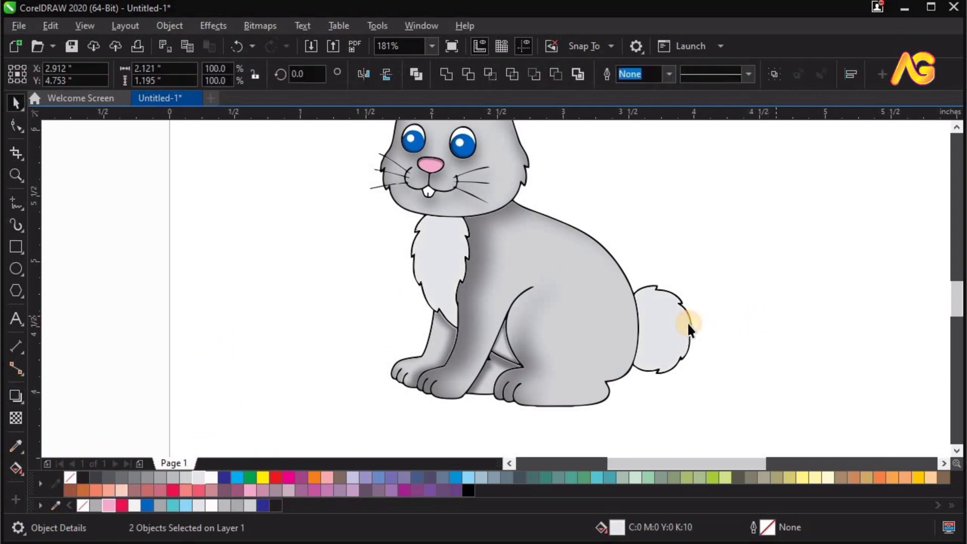
click(673, 324)
click(25, 389)
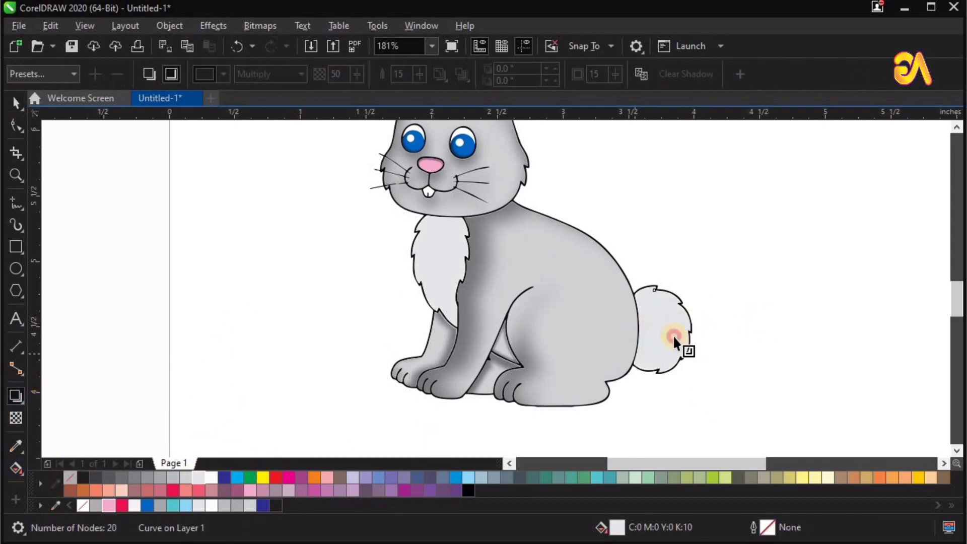
drag(673, 335, 693, 352)
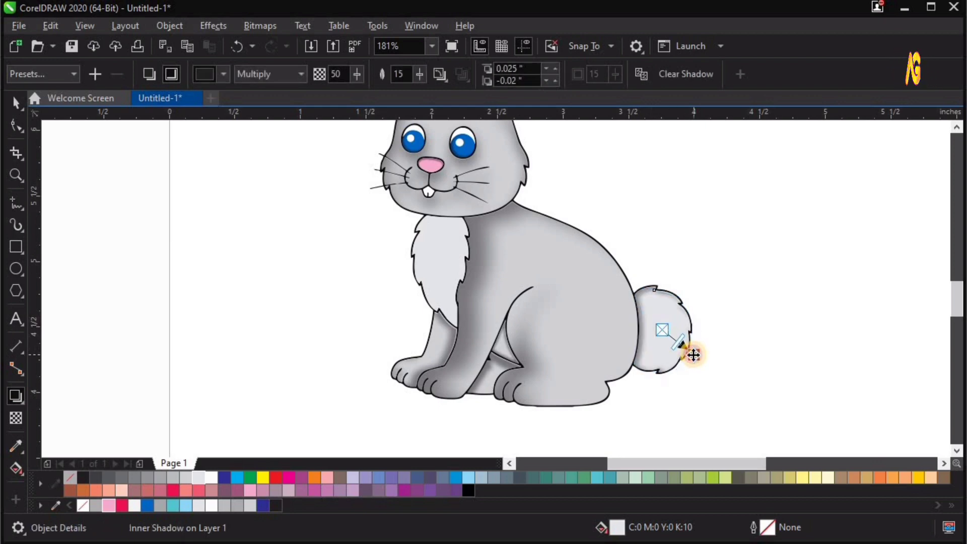
click(437, 261)
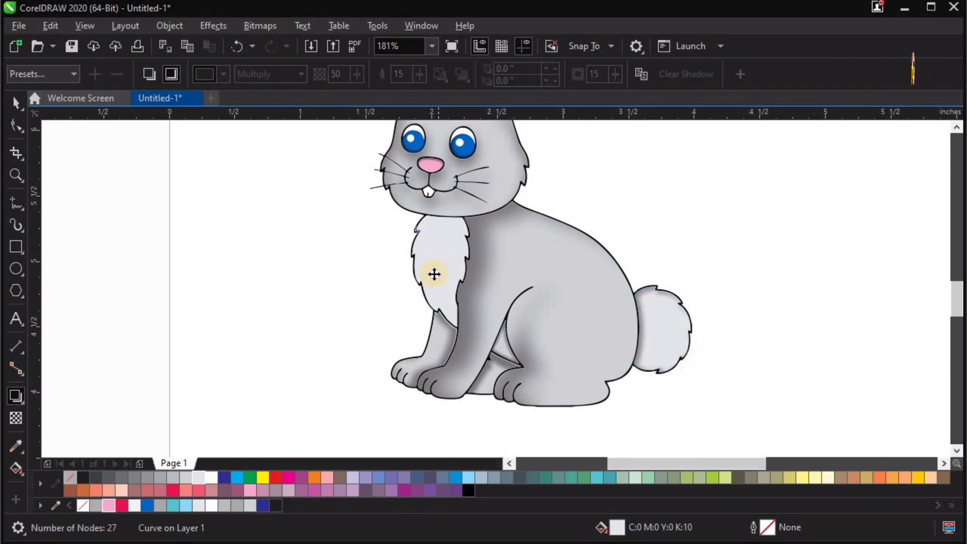
drag(432, 274, 432, 304)
click(734, 217)
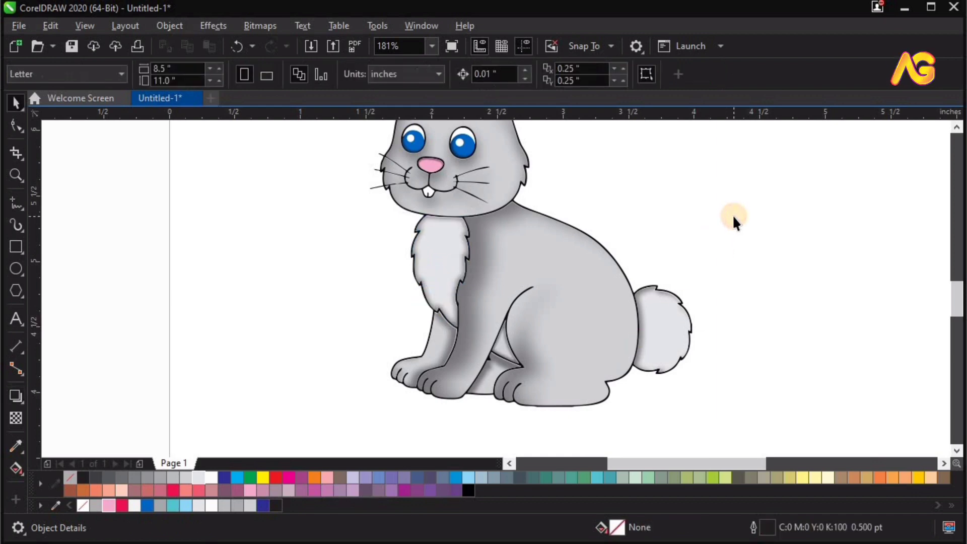
Duplicate the right eye's blue circle slightly upward and fill the original with light blue C:40 M:0 Y:0 K:0
scroll(713, 275, down, 1)
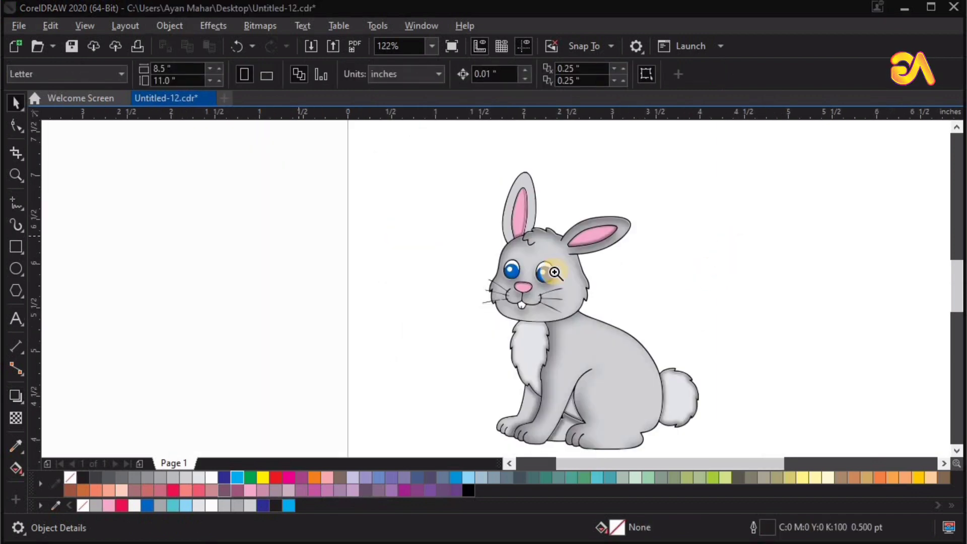
key(z)
drag(611, 298, 460, 232)
drag(249, 242, 669, 429)
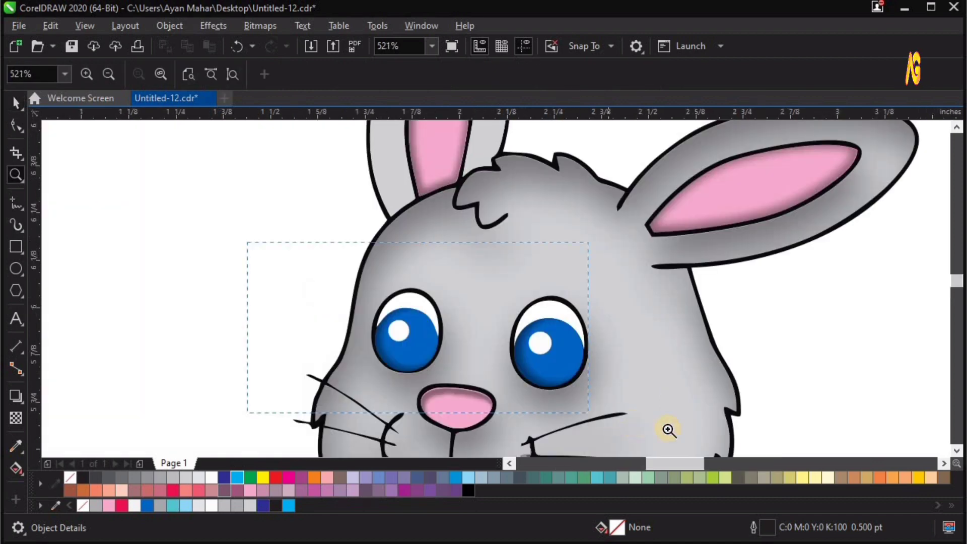
key(space)
click(704, 340)
drag(705, 341, 697, 332)
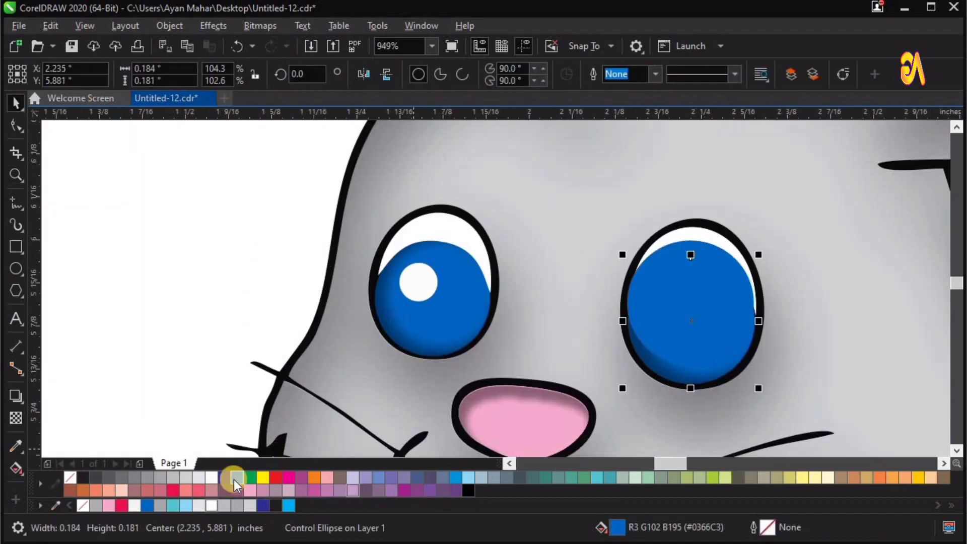
click(470, 477)
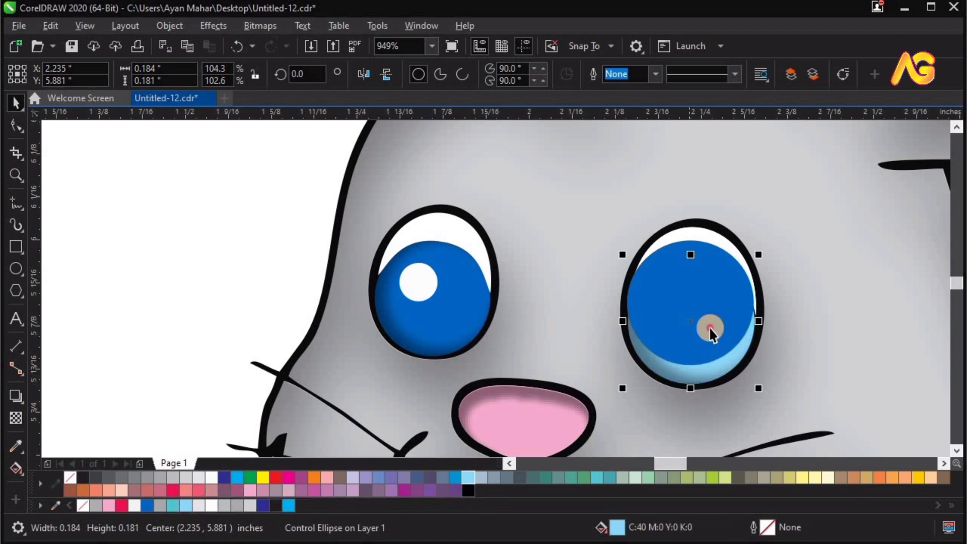
PowerClip the dark blue duplicate inside the right eye's original circle and fill that circle with cyan
click(701, 327)
key(Delete)
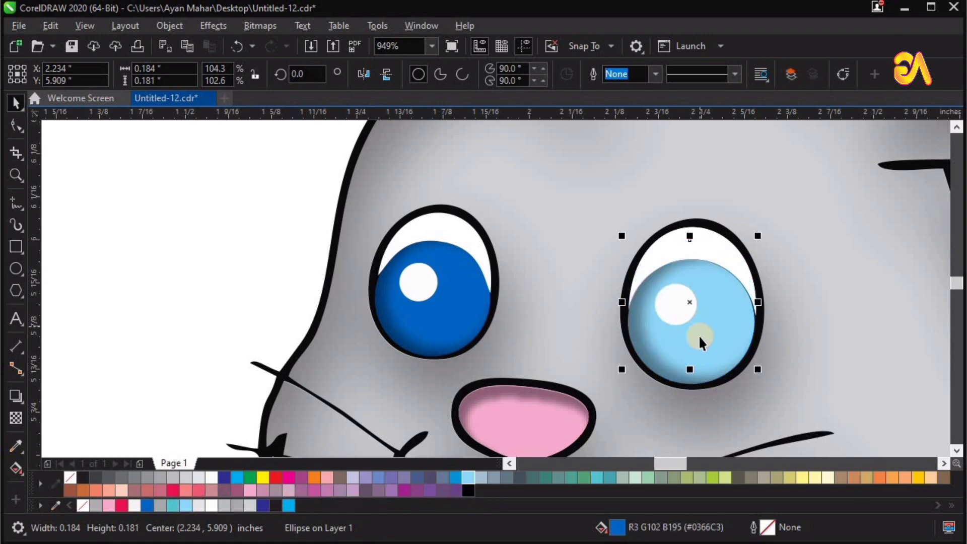
key(ctrl+z)
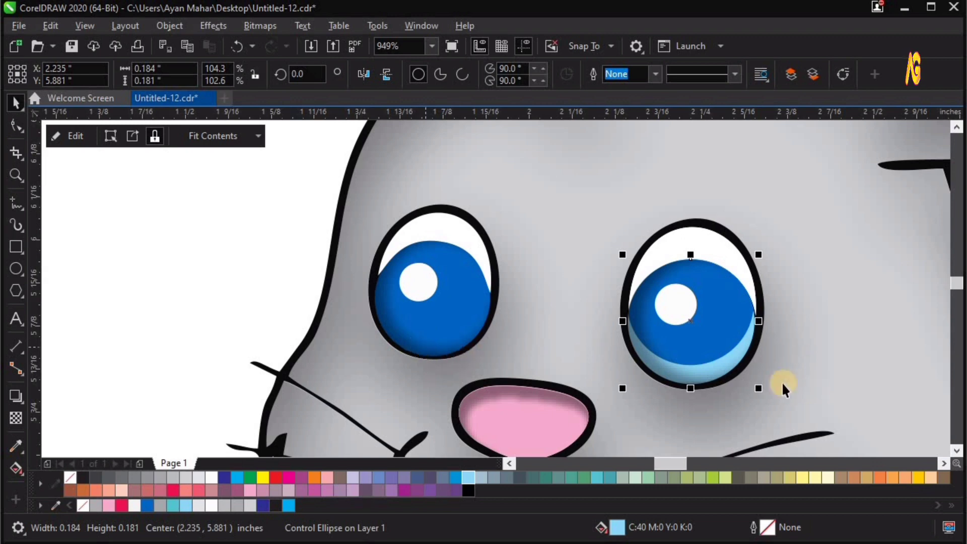
click(235, 477)
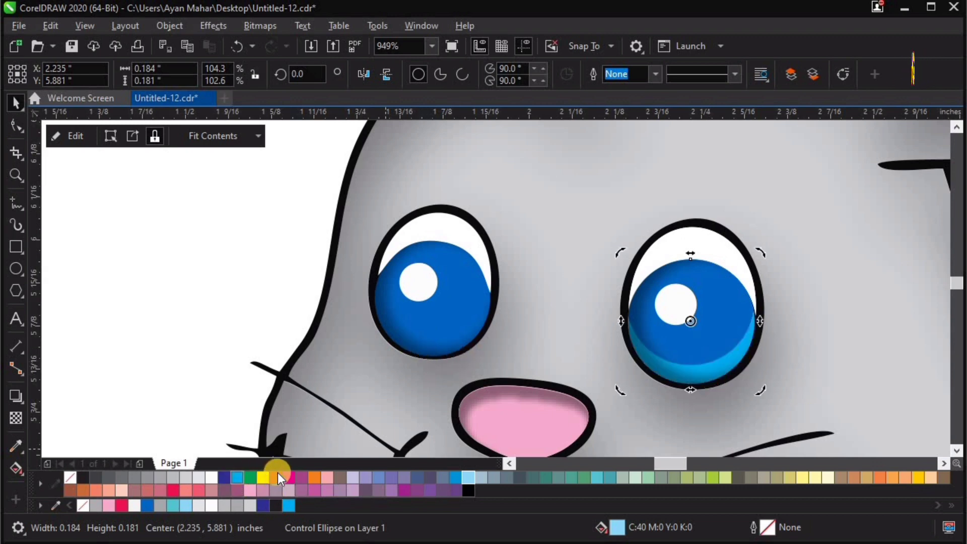
Duplicate the left eye's blue circle slightly upward, fill the original cyan, and PowerClip the dark blue duplicate inside it
drag(444, 328, 440, 316)
click(237, 477)
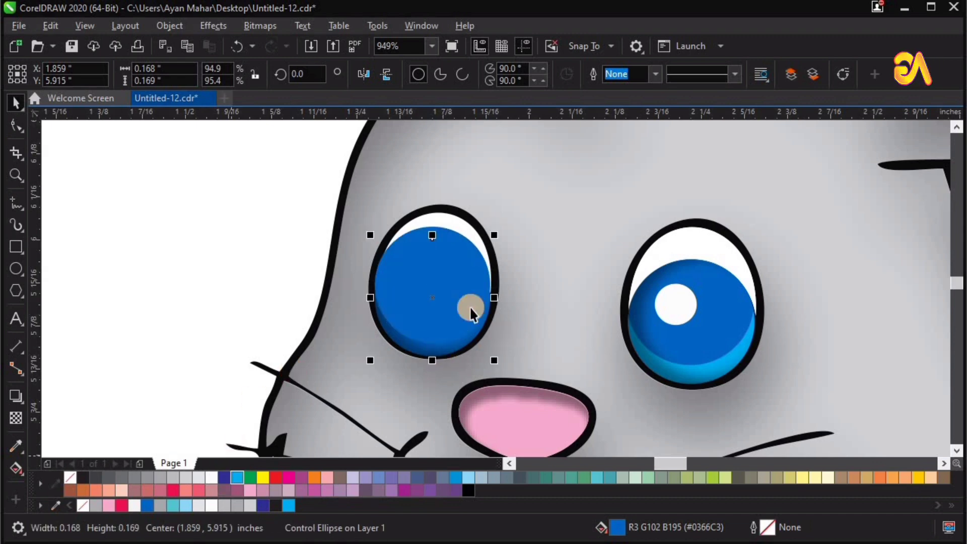
click(462, 298)
key(shift+Page_Down)
click(434, 307)
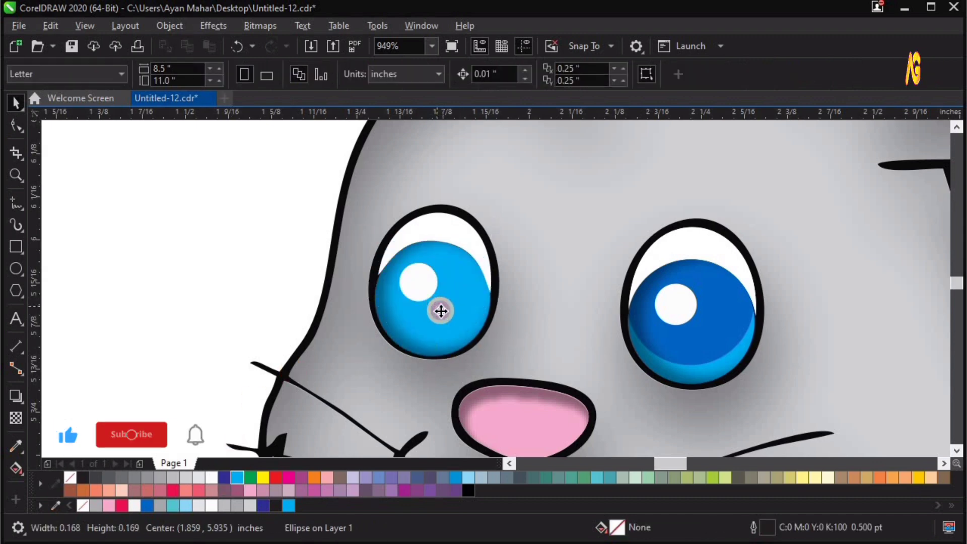
click(840, 339)
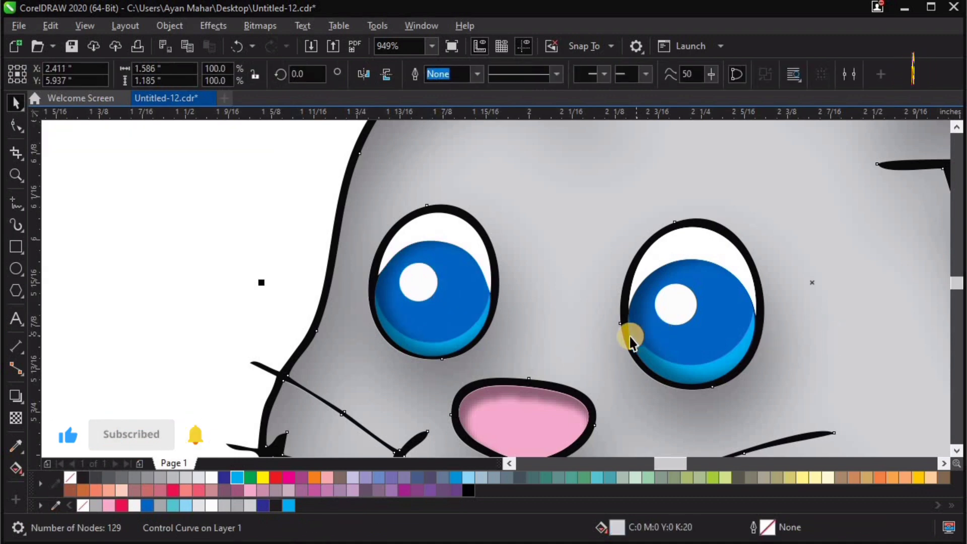
Select the two-tone blue circle in the left eye
key(F4)
key(z)
drag(336, 201, 551, 286)
drag(195, 224, 694, 371)
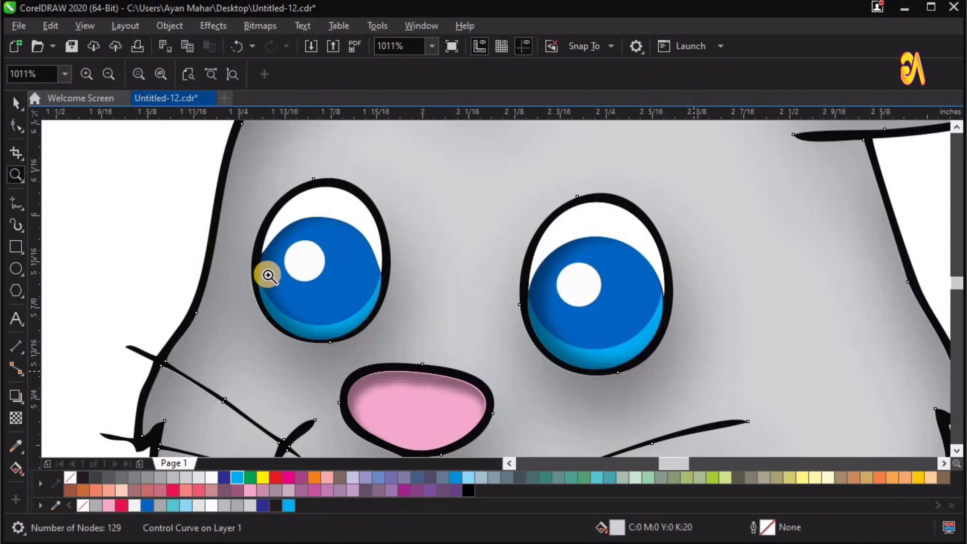
key(space)
click(324, 297)
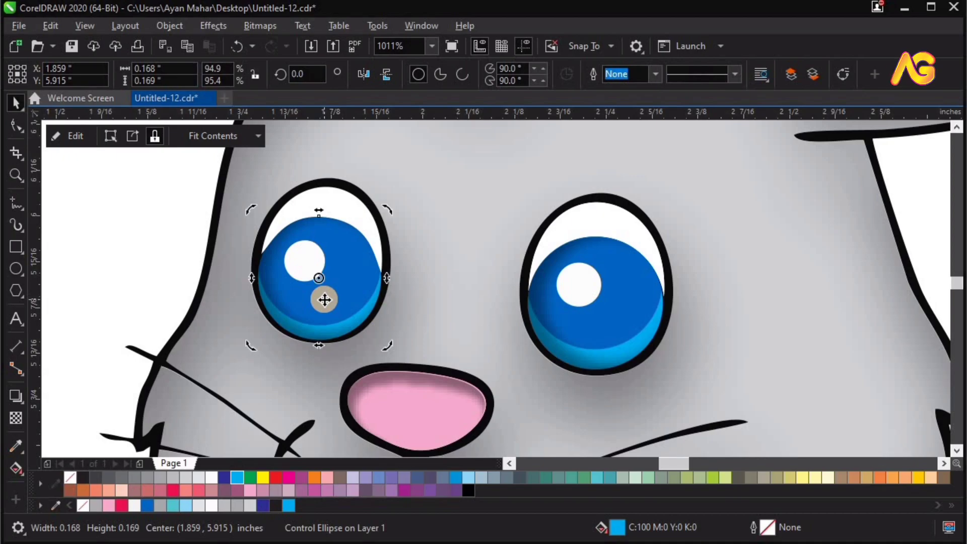